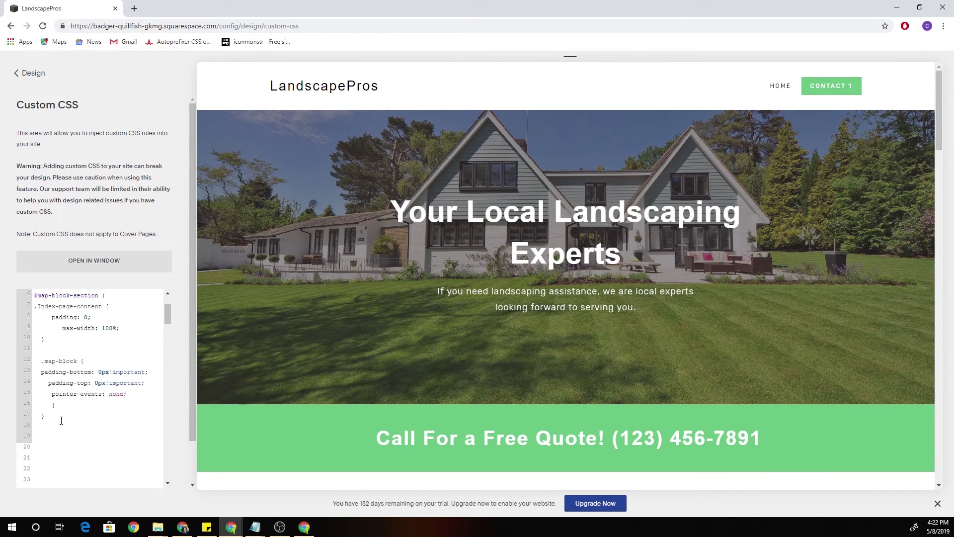
# Scroll back up to the dashboard's main menu beside the LandscapePros home page.
pyautogui.scroll(3, 61, 420)
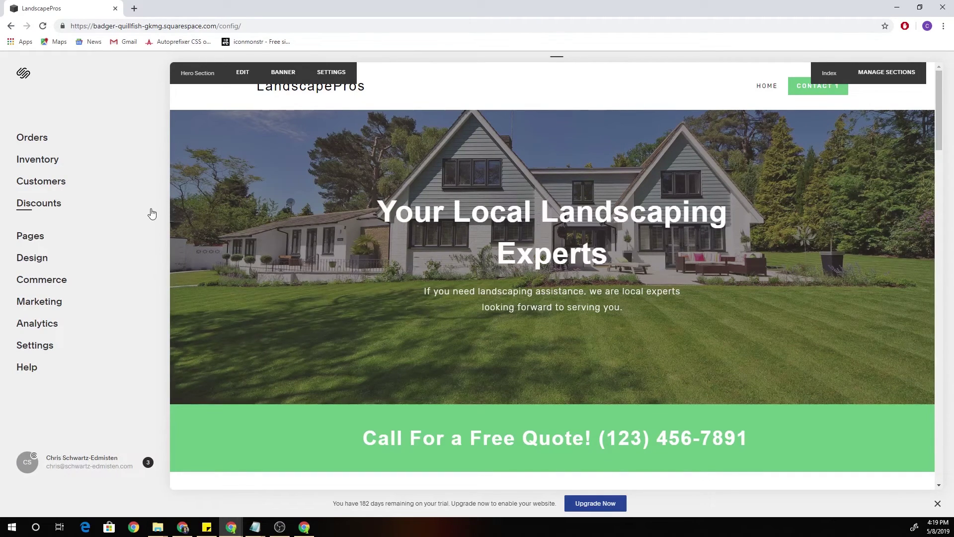
# Open Custom CSS through a 'css' site search, then back out to the Design menu.
pyautogui.hotkey('ctrl', 'k')
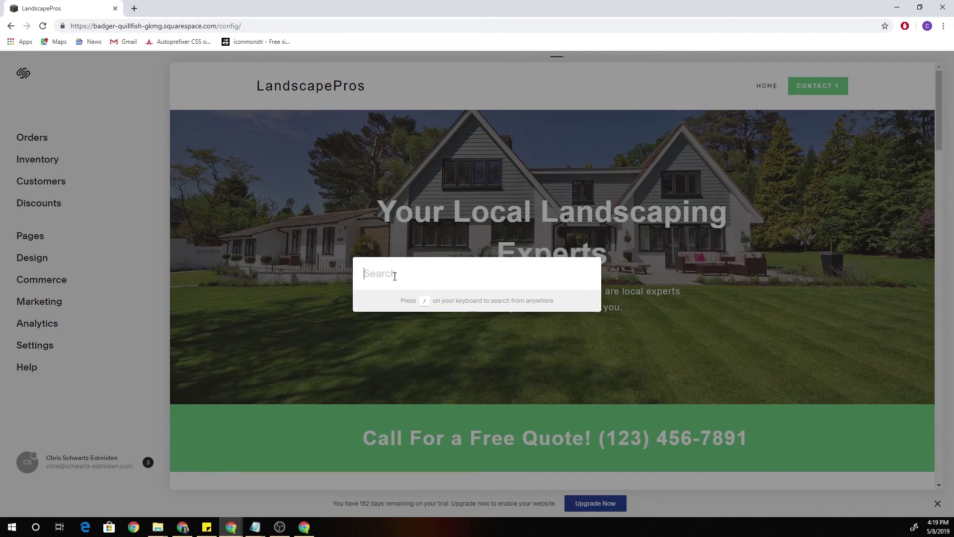
pyautogui.write('css')
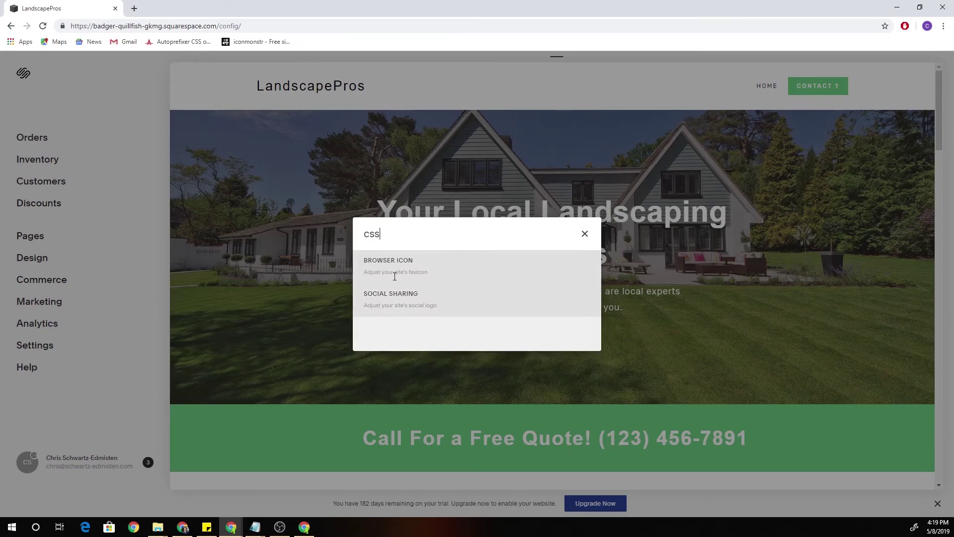
pyautogui.click(396, 282)
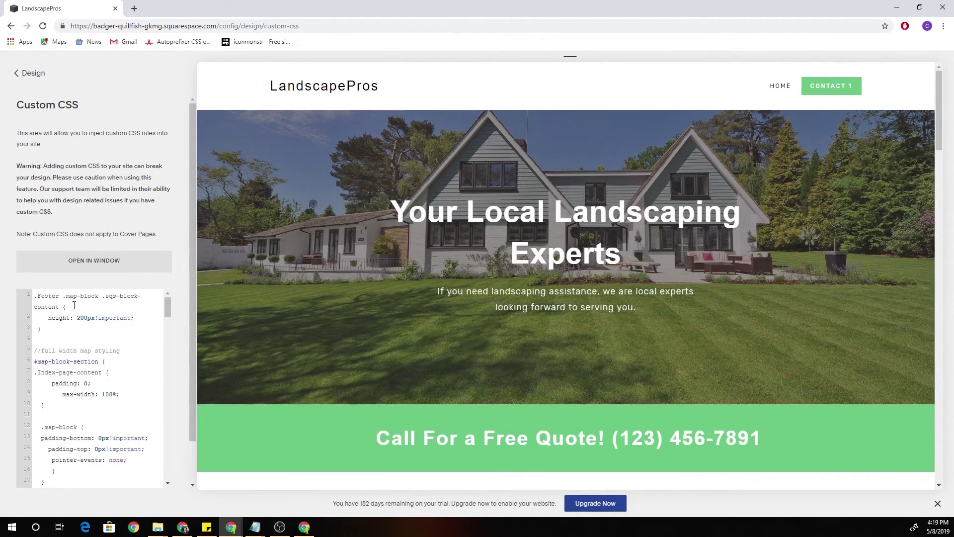
pyautogui.click(26, 73)
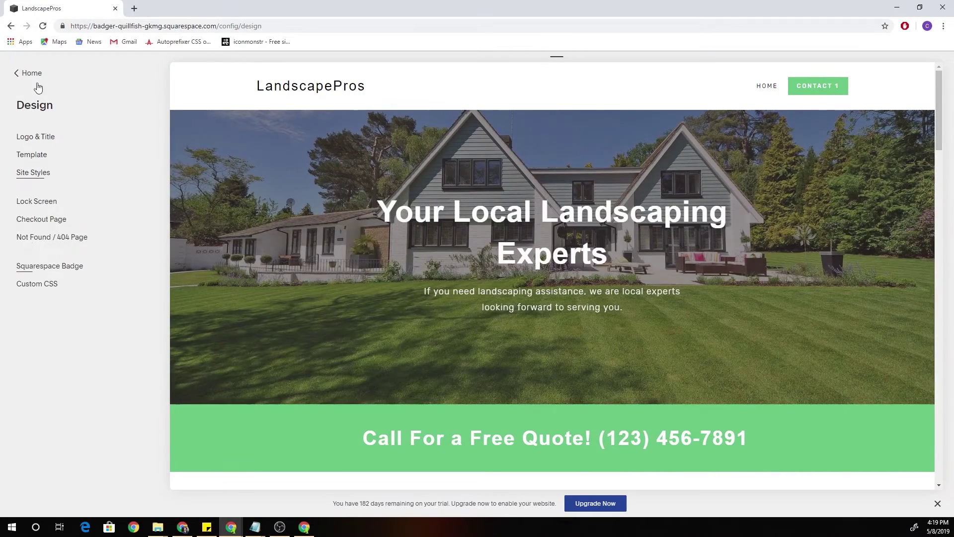
# Visit Settings > Advanced > Code Injection, then back out to the Home dashboard menu.
pyautogui.click(32, 73)
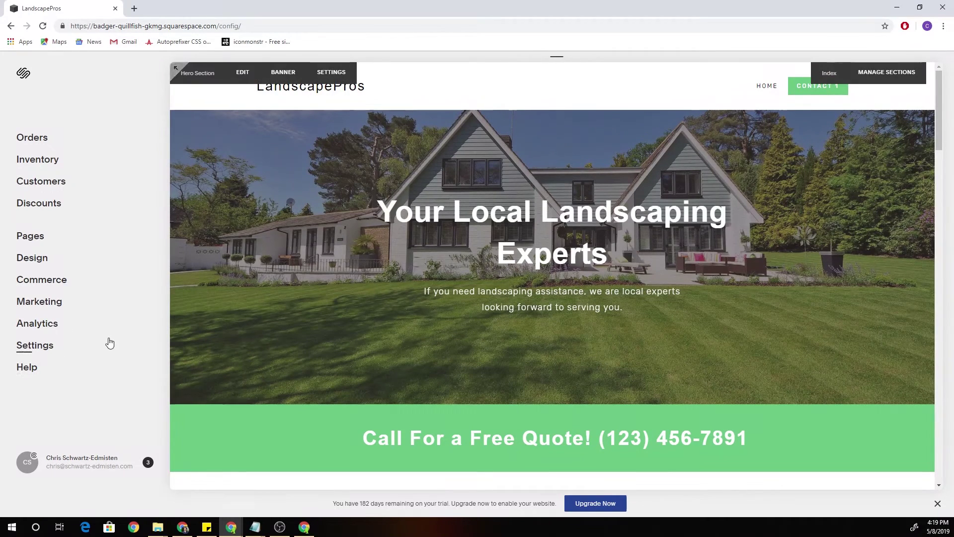
pyautogui.click(47, 346)
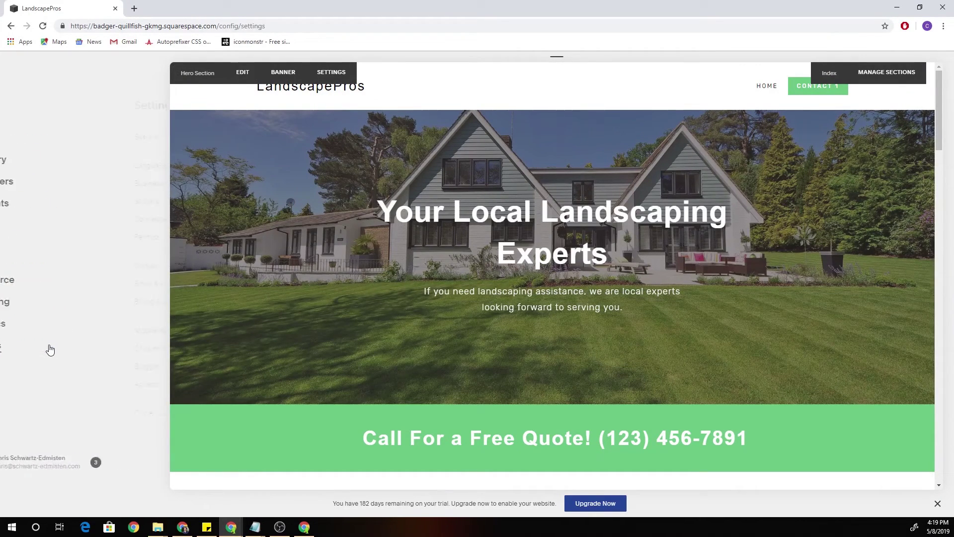
pyautogui.click(49, 386)
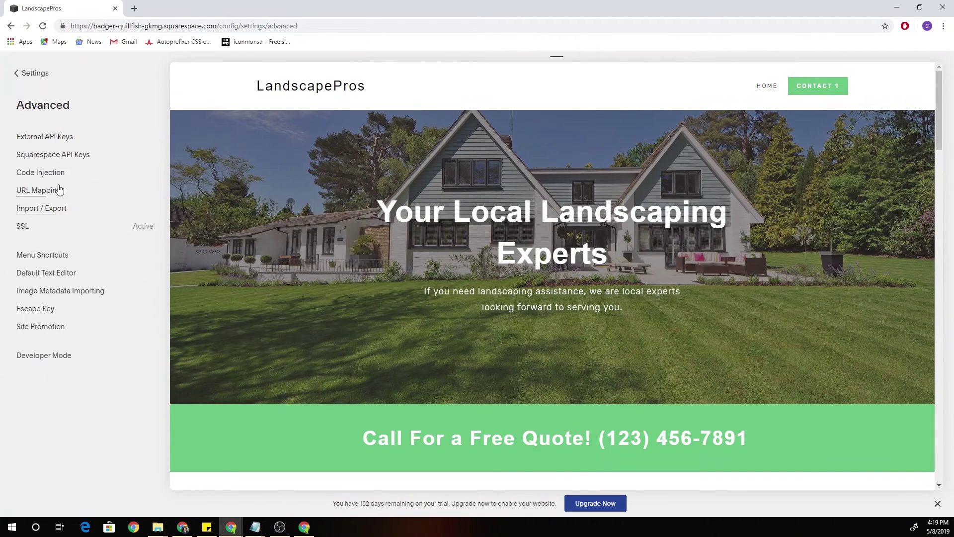
pyautogui.click(57, 175)
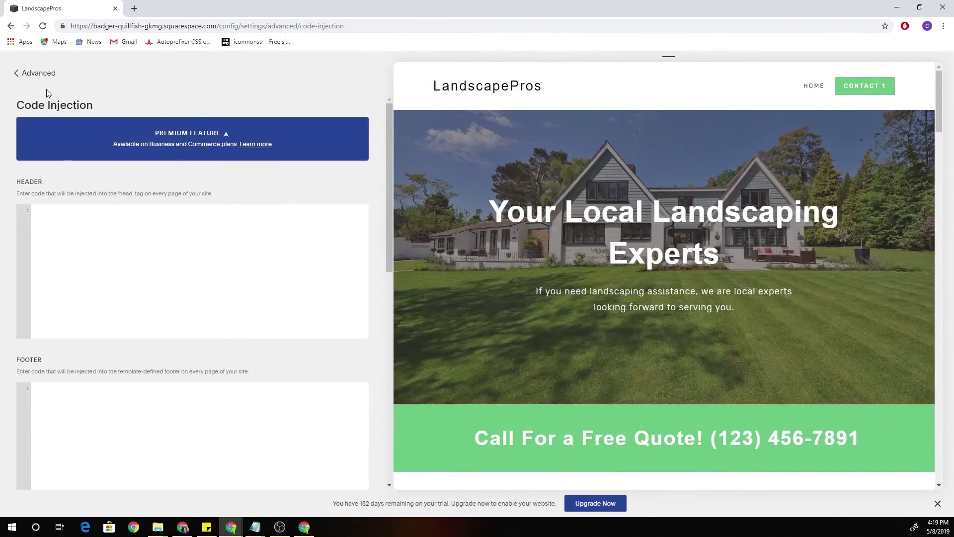
pyautogui.click(39, 74)
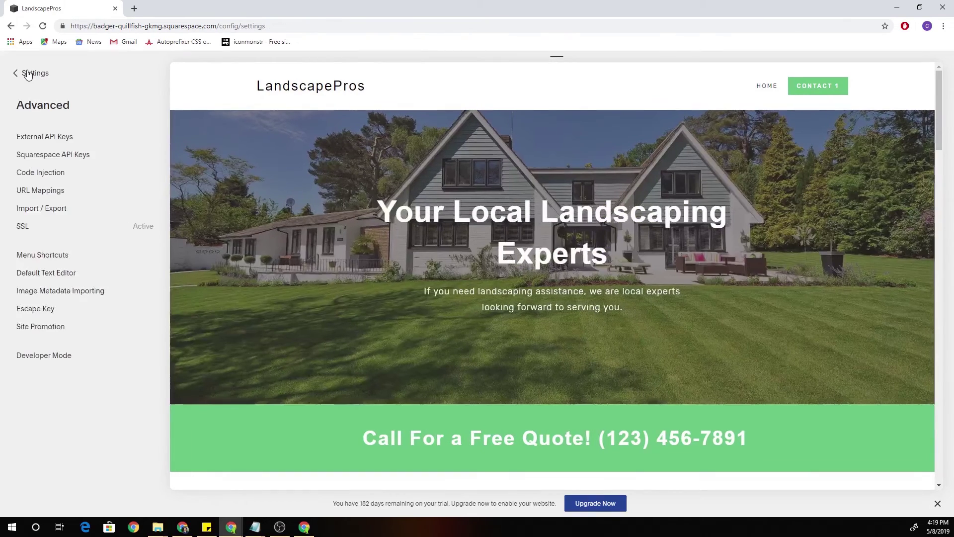
pyautogui.click(28, 74)
pyautogui.click(28, 73)
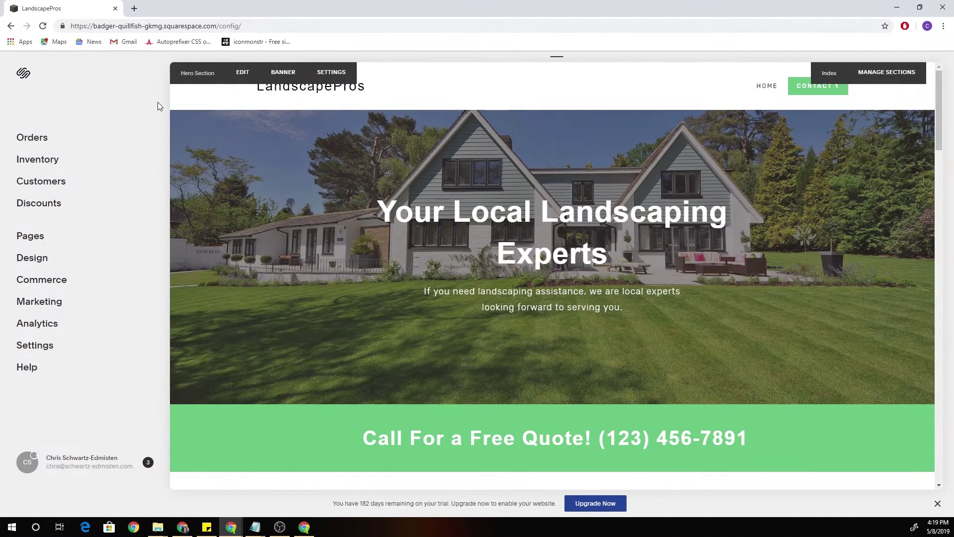
pyautogui.press('/')
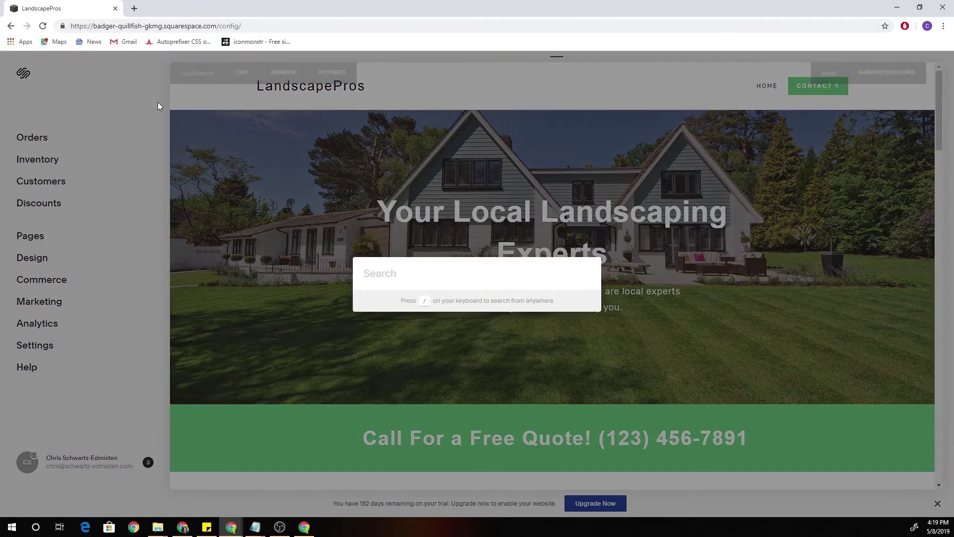
pyautogui.write('code injec')
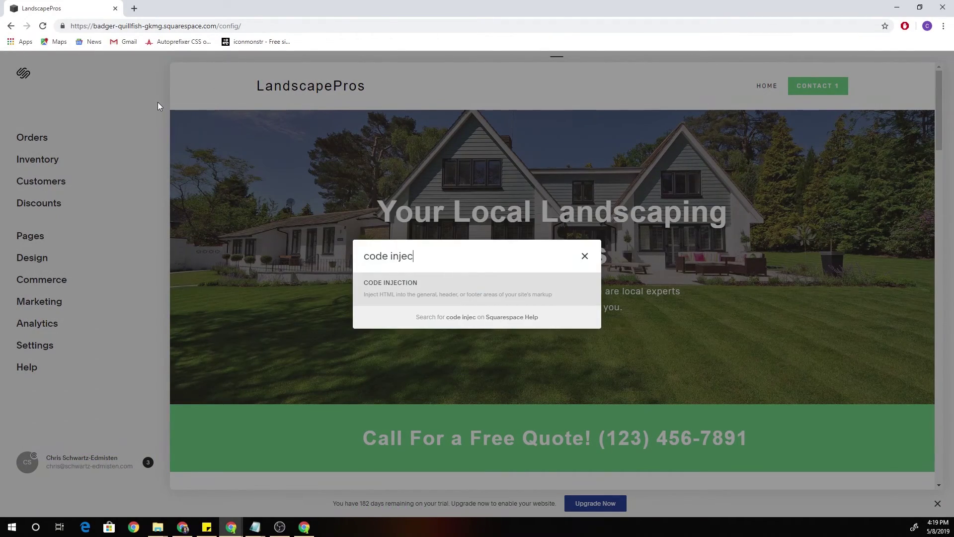
pyautogui.press('Return')
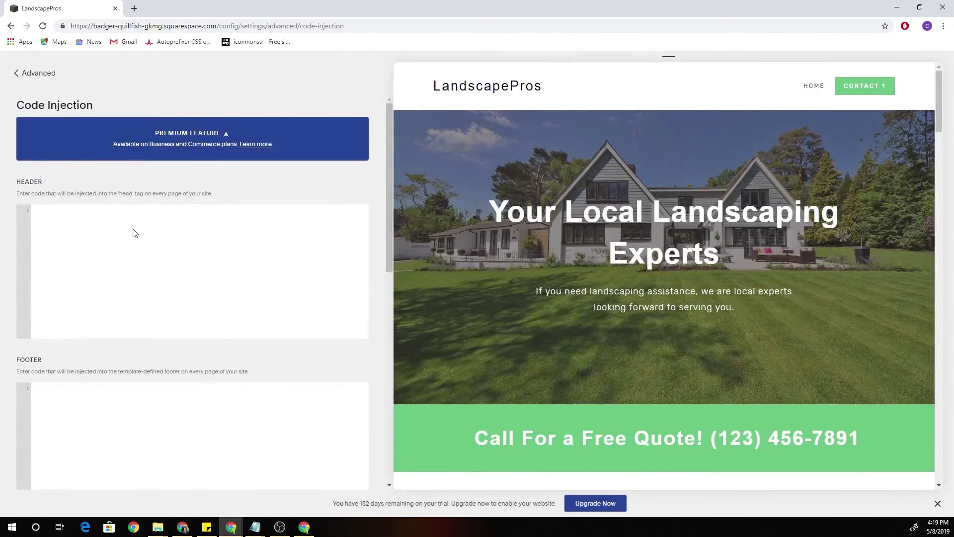
pyautogui.click(41, 73)
pyautogui.click(34, 74)
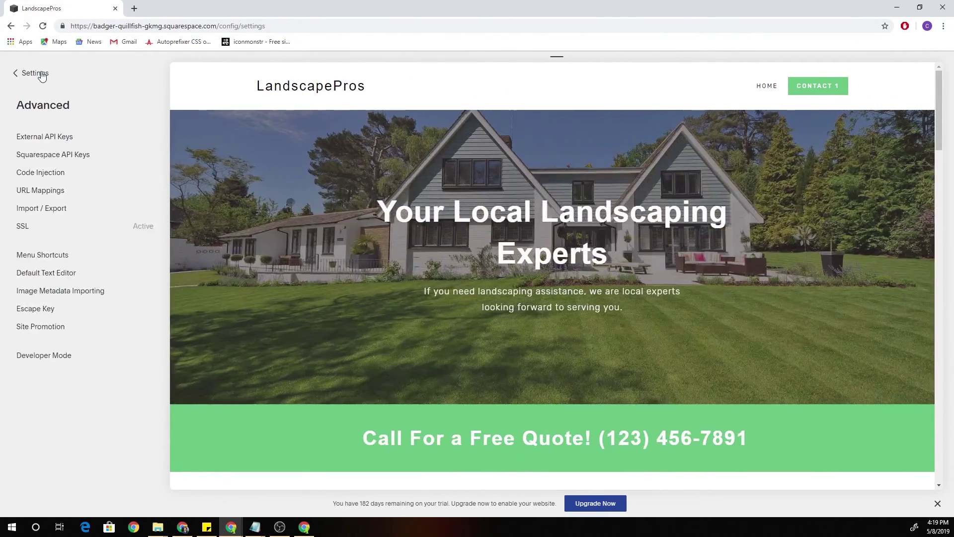
pyautogui.click(40, 74)
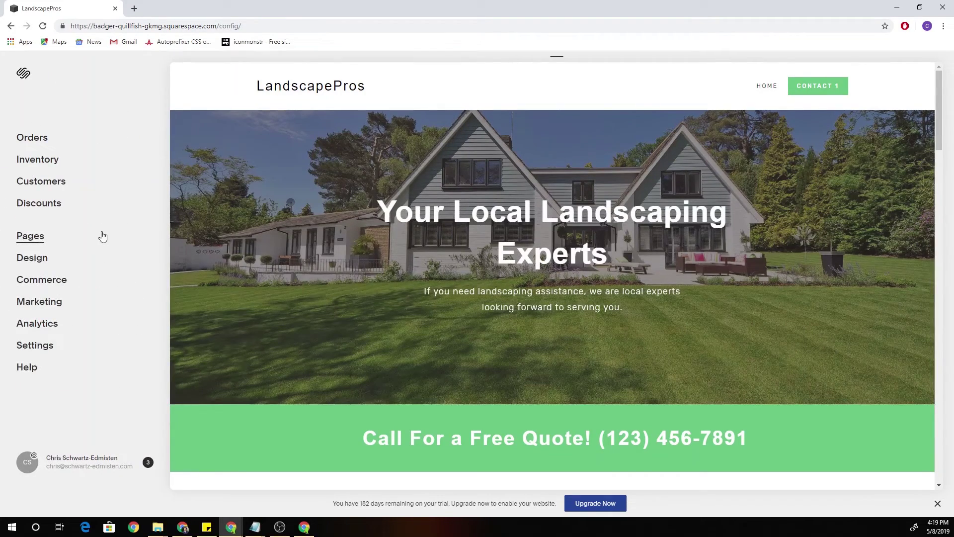
pyautogui.write('/code')
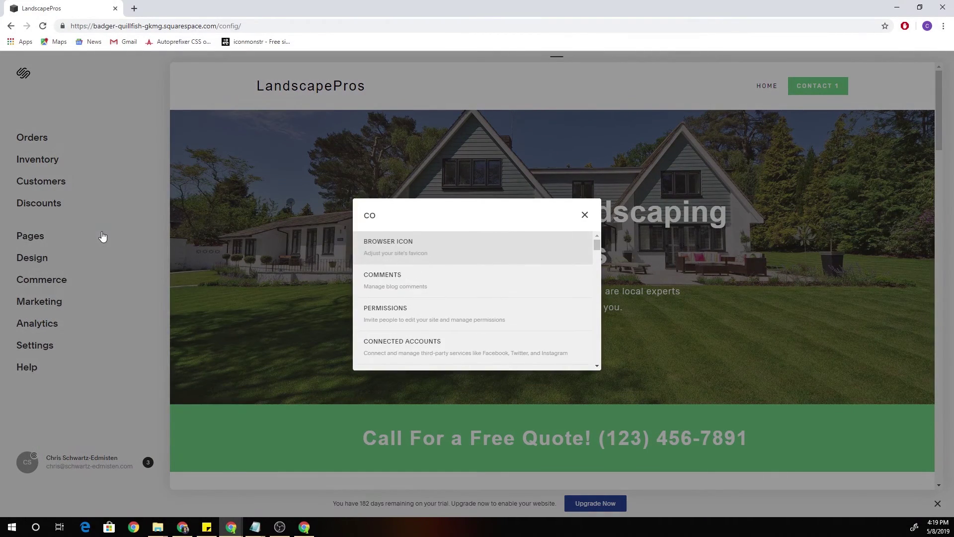
pyautogui.press('Return')
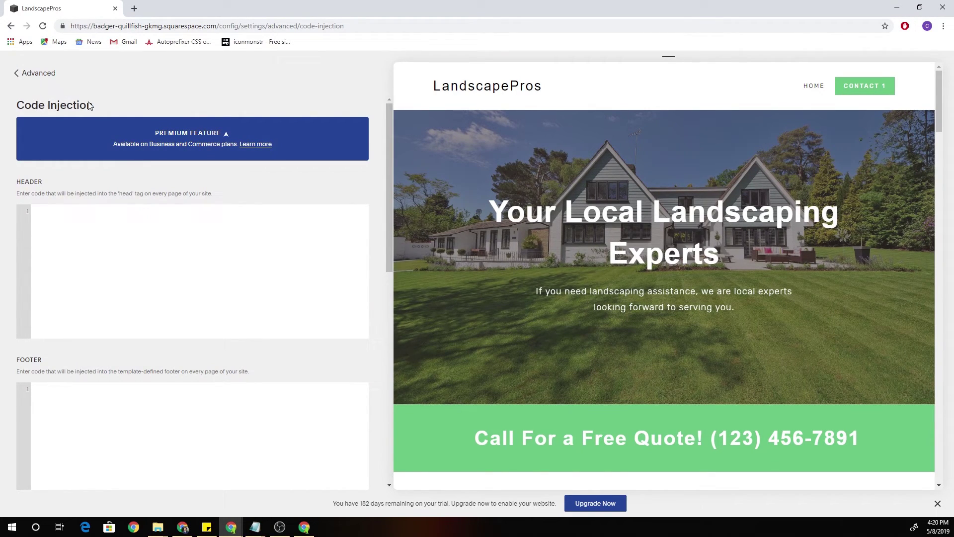
pyautogui.click(35, 73)
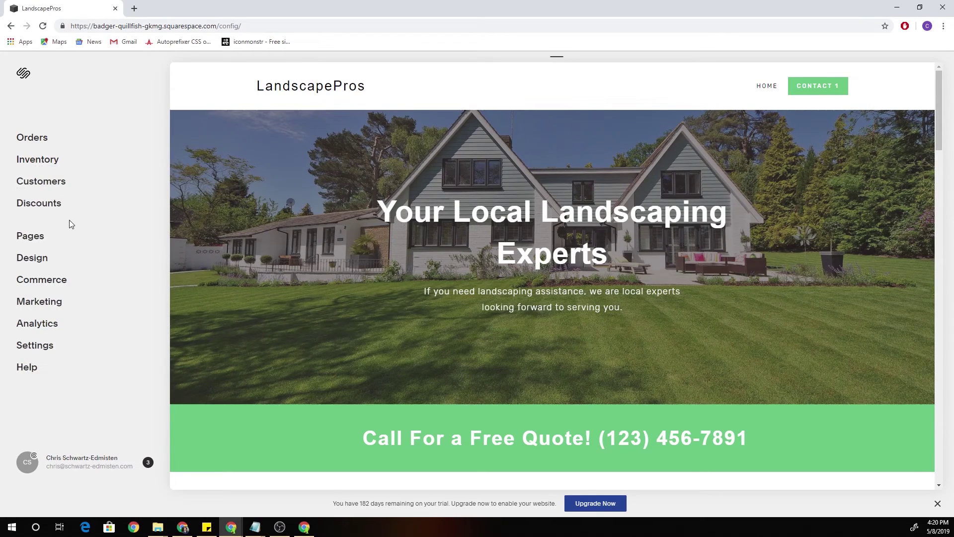
# Browse to Settings > Advanced > Code Injection and back out to the main menu.
pyautogui.click(40, 349)
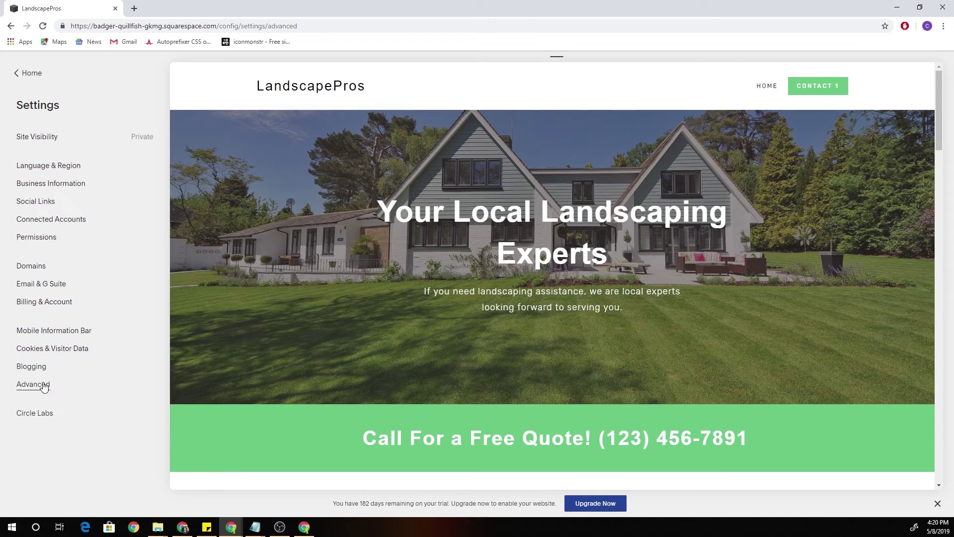
pyautogui.click(43, 385)
pyautogui.click(47, 172)
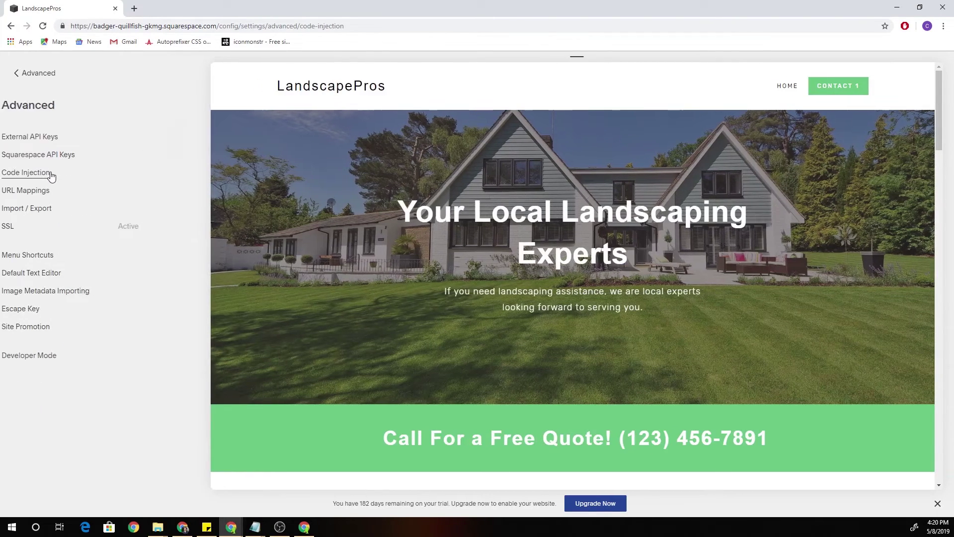
pyautogui.click(36, 75)
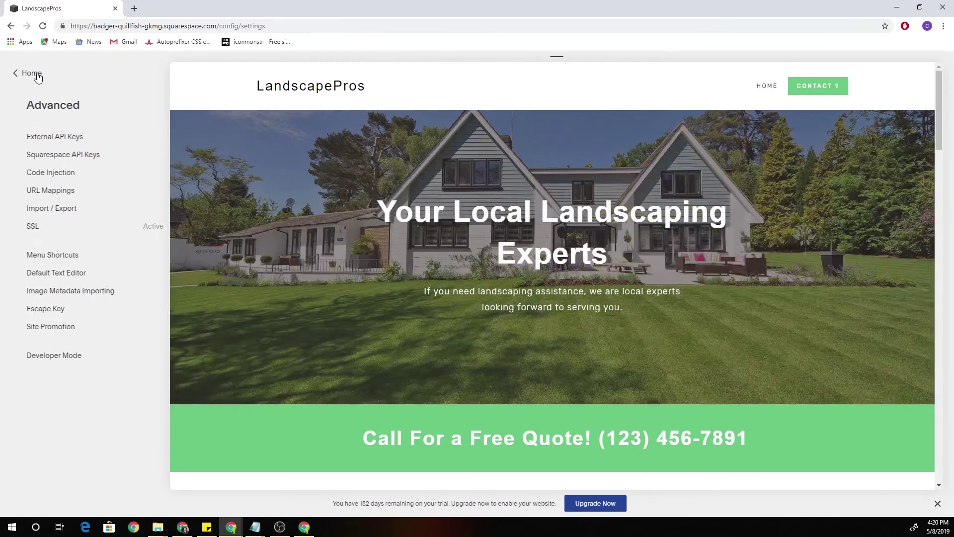
pyautogui.click(36, 75)
pyautogui.click(31, 73)
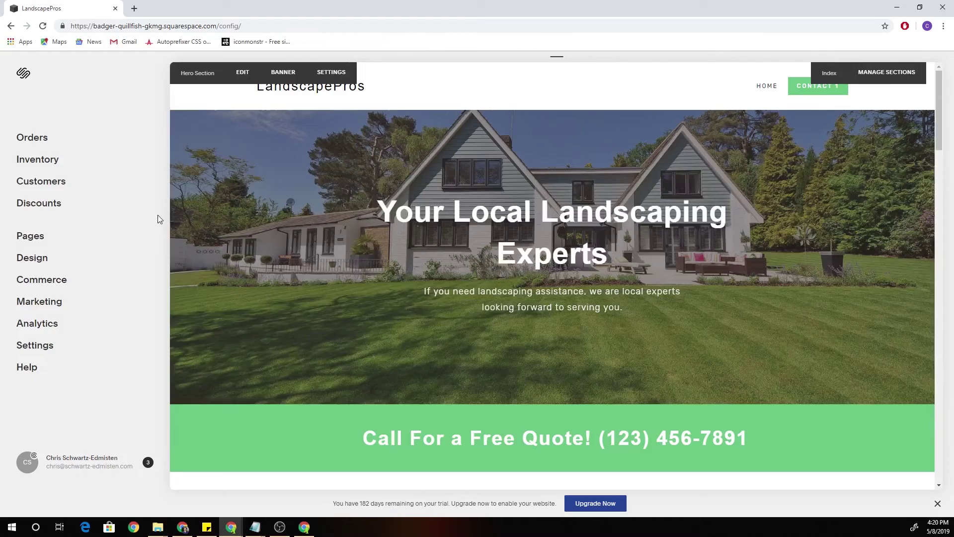
# Reach Code Injection via a 'code inj' search, then leave it for the main site menu.
pyautogui.hotkey('ctrl', 'k')
pyautogui.write('code inj')
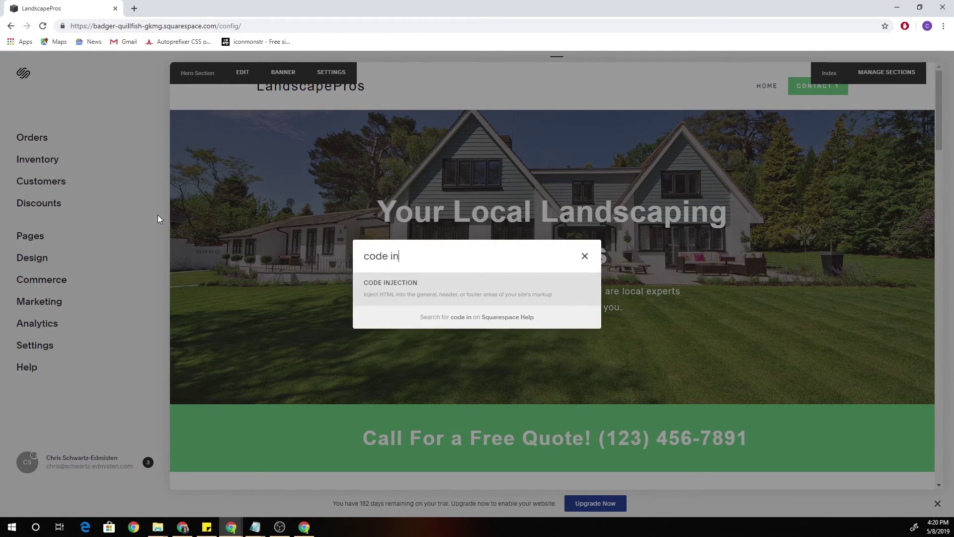
pyautogui.press('Return')
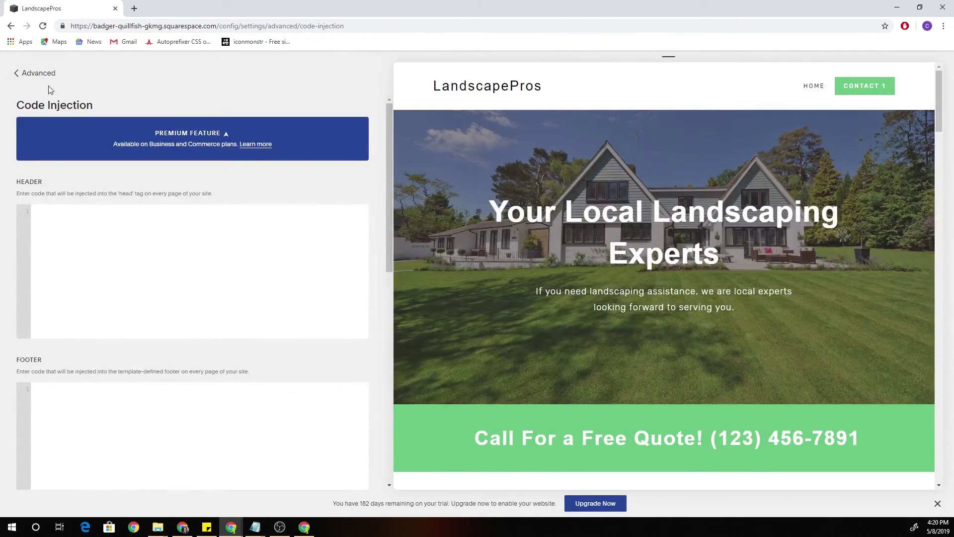
pyautogui.click(26, 73)
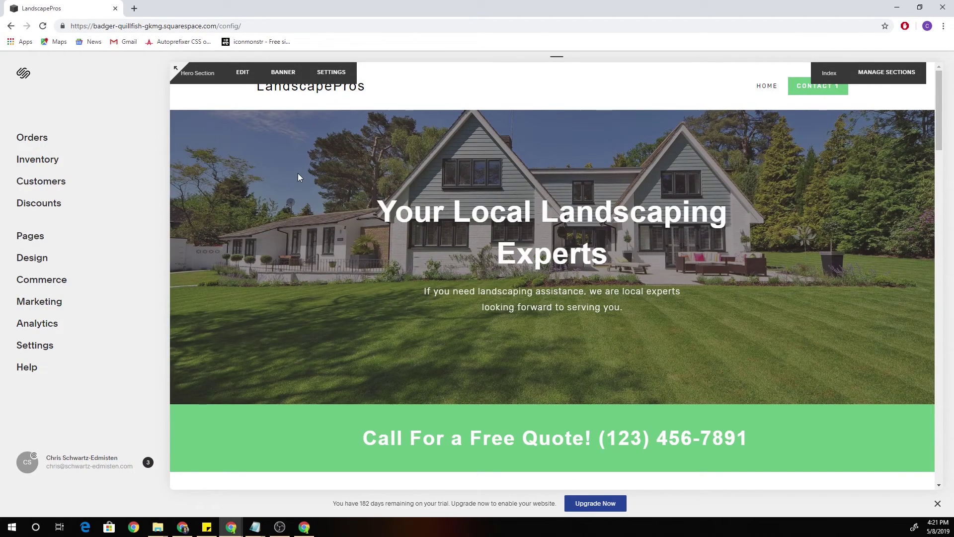
pyautogui.press('Escape')
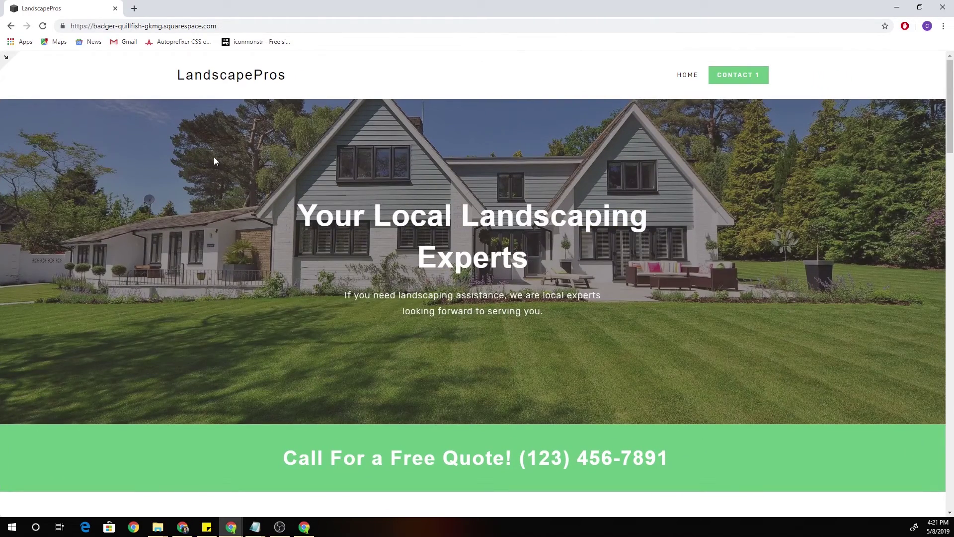
pyautogui.press('Escape')
pyautogui.press('Escape')
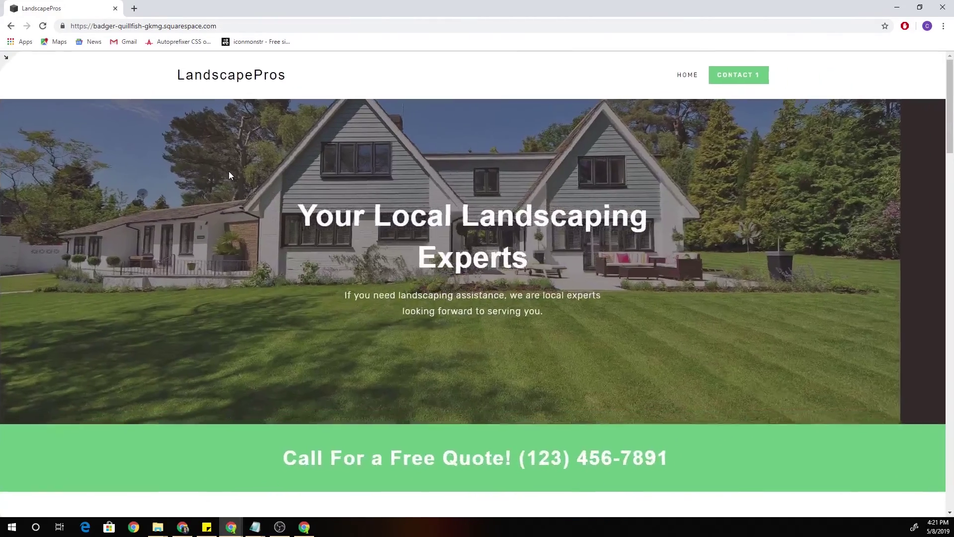
pyautogui.press('Escape')
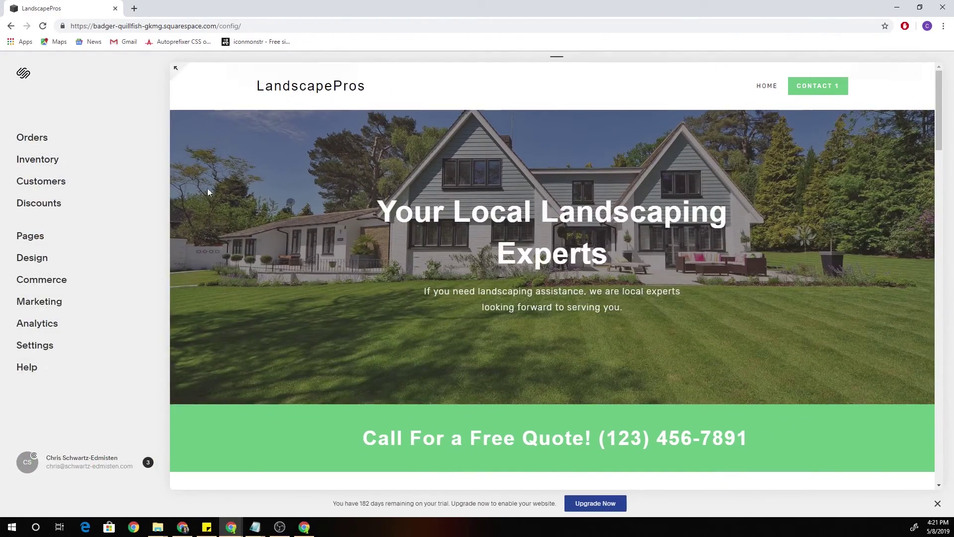
pyautogui.click(175, 69)
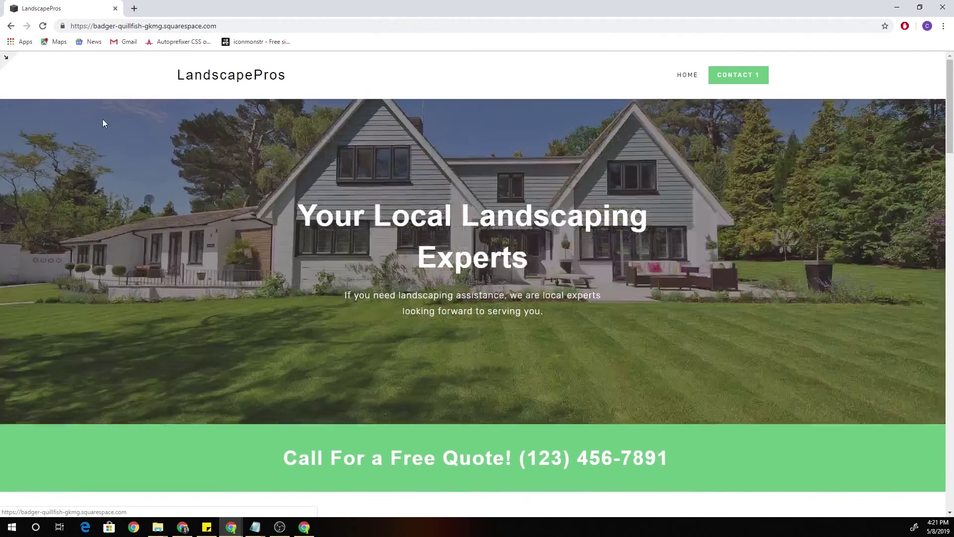
pyautogui.press('Escape')
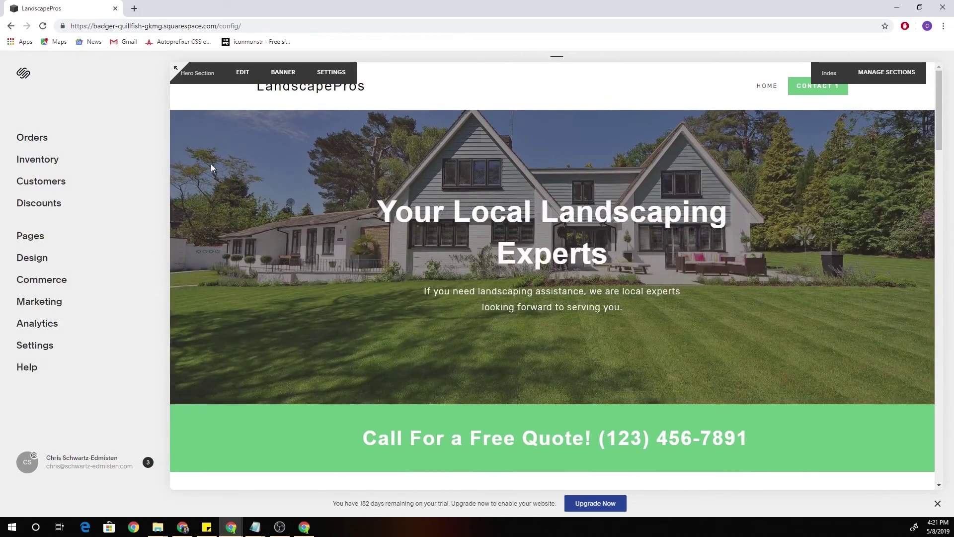
pyautogui.press('Escape')
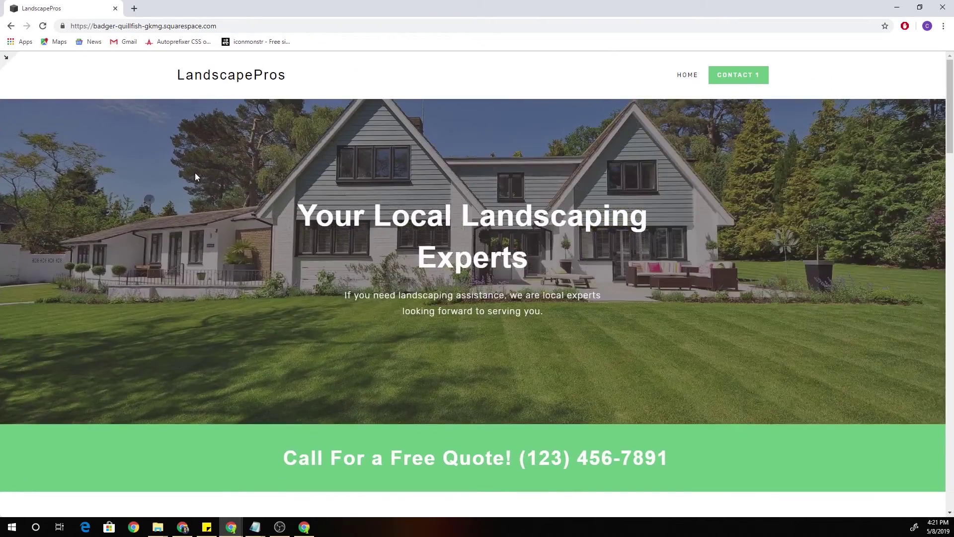
pyautogui.press('Escape')
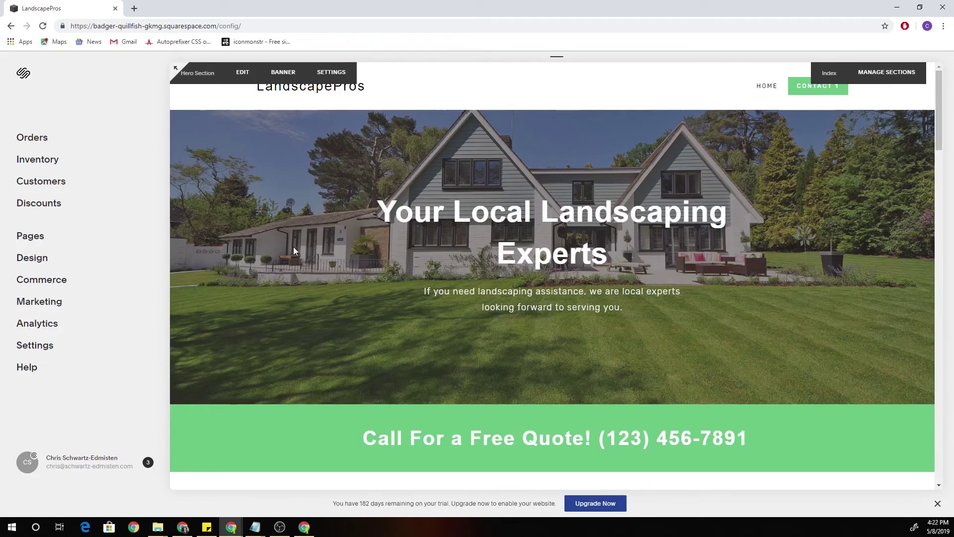
# Open Custom CSS via a 'css' search and review the footer and full-width map rules.
pyautogui.hotkey('ctrl', 'k')
pyautogui.write('css')
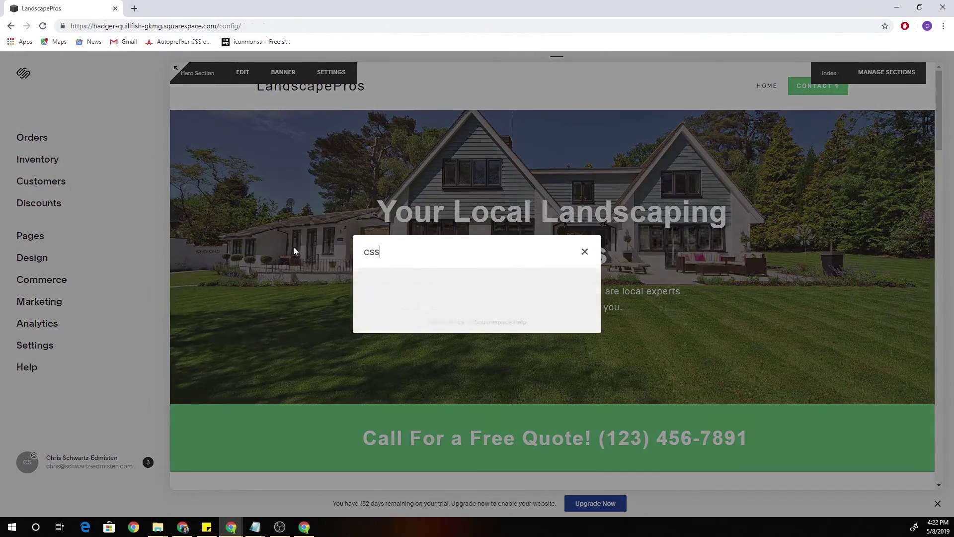
pyautogui.press('Return')
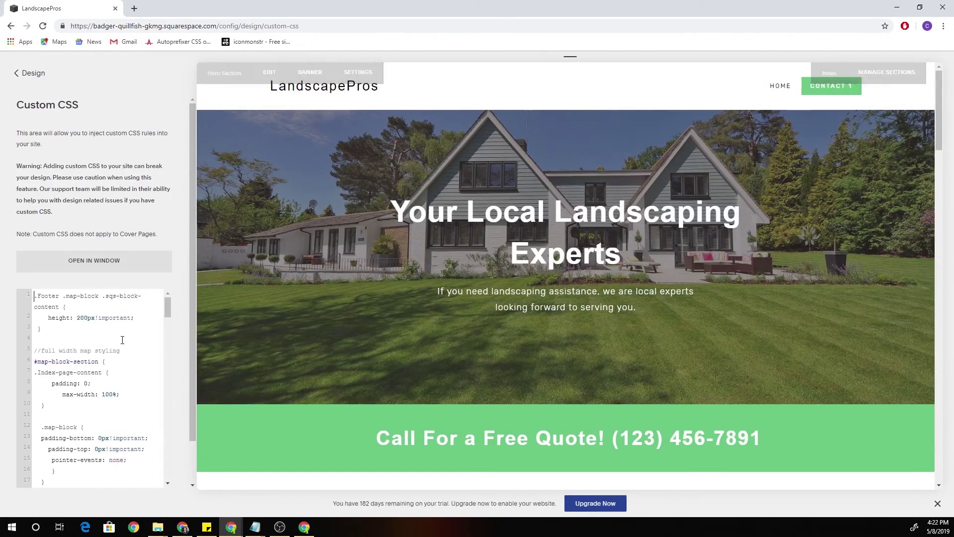
pyautogui.scroll(-3, 67, 323)
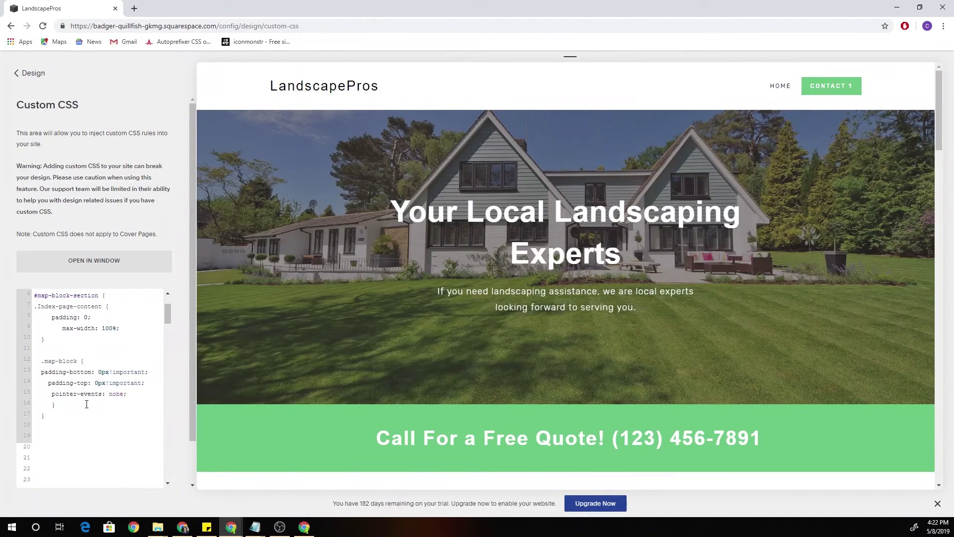
pyautogui.scroll(3, 70, 333)
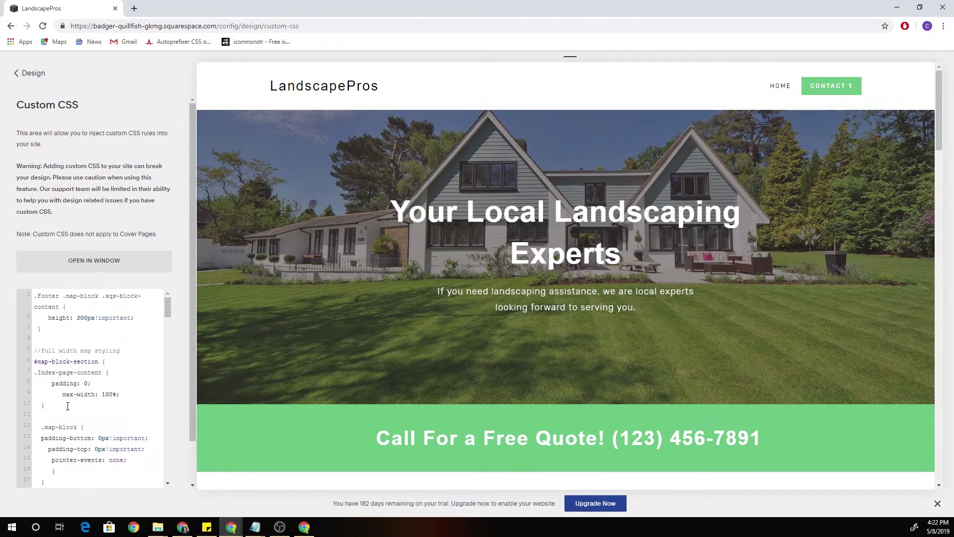
pyautogui.scroll(-3, 67, 406)
pyautogui.scroll(3, 55, 398)
pyautogui.scroll(-3, 69, 433)
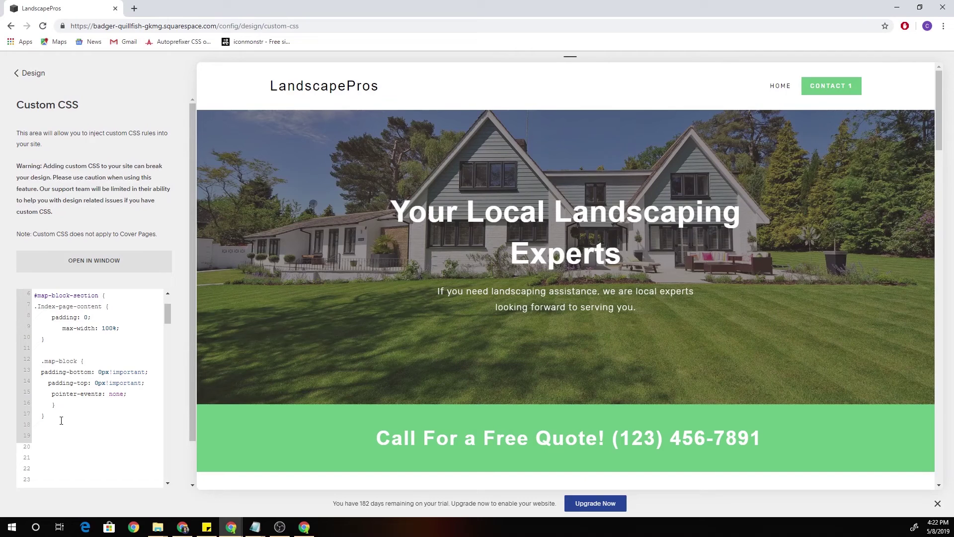
# Select the first 17 CSS lines and re-indent them with Shift+Tab.
pyautogui.moveTo(61, 420); pyautogui.dragTo(3, 272)
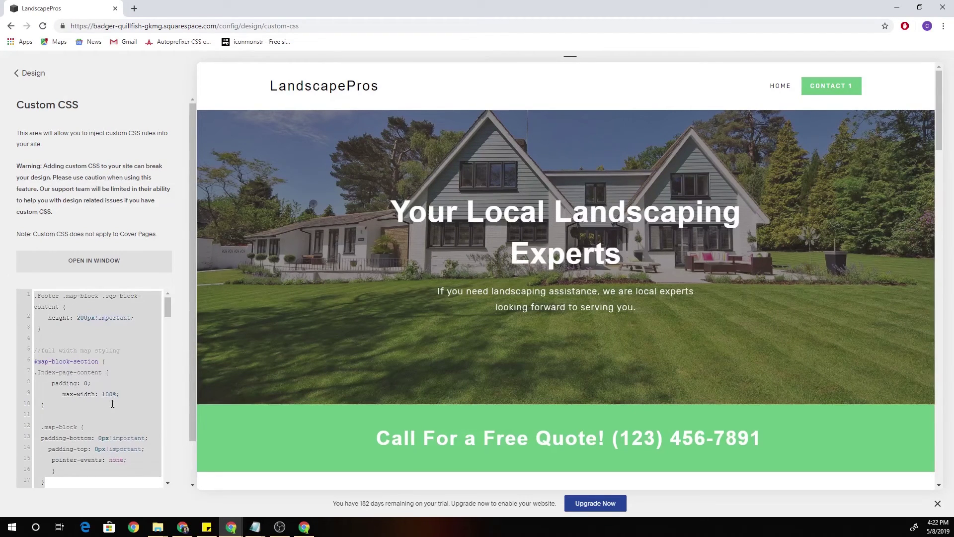
pyautogui.hotkey('shift', 'Tab')
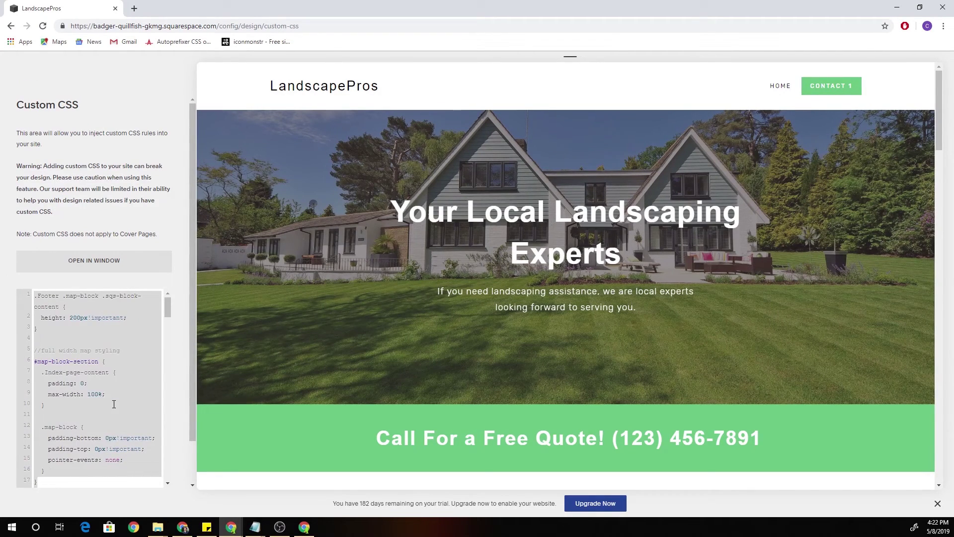
pyautogui.click(113, 404)
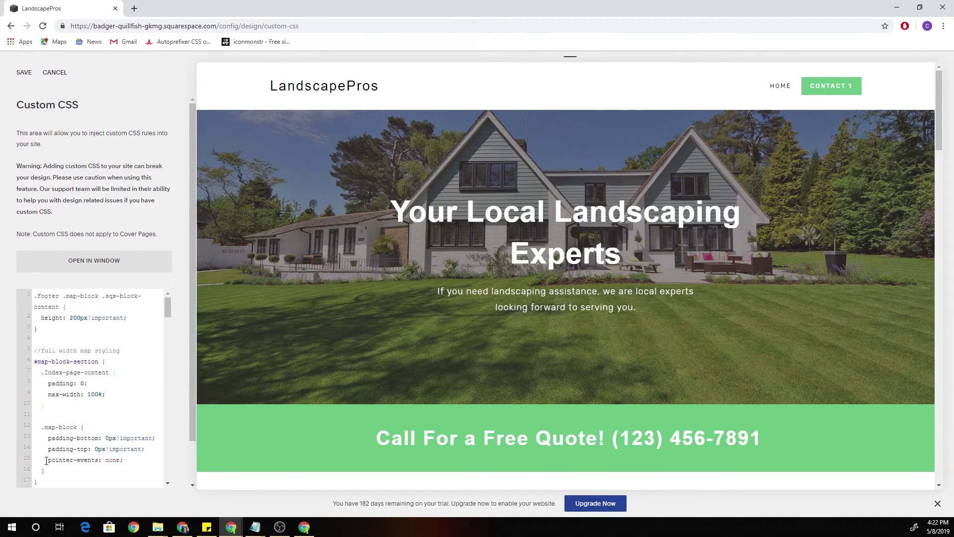
pyautogui.scroll(-2, 47, 460)
pyautogui.scroll(3, 47, 429)
pyautogui.scroll(-2, 47, 373)
pyautogui.scroll(2, 61, 420)
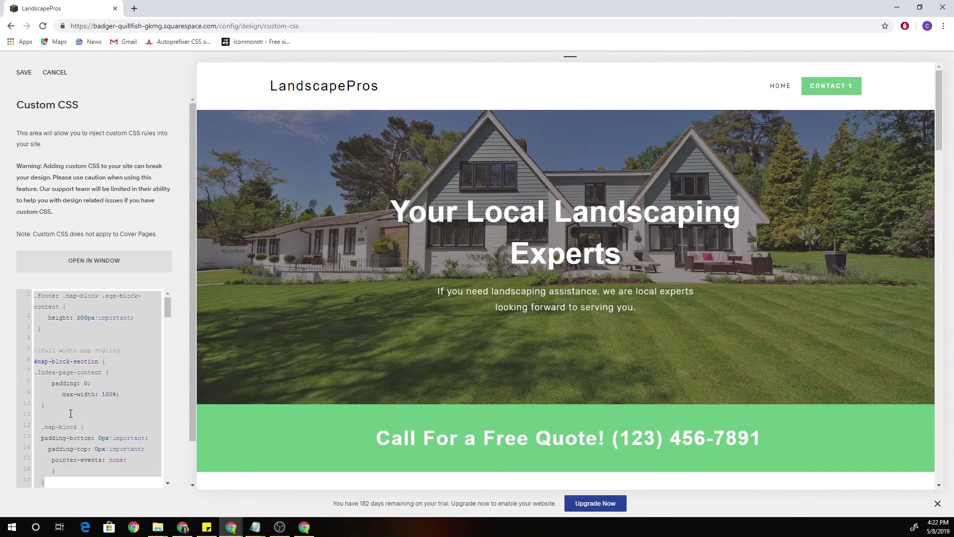
pyautogui.scroll(-2, 57, 412)
pyautogui.moveTo(50, 429); pyautogui.dragTo(24, 281)
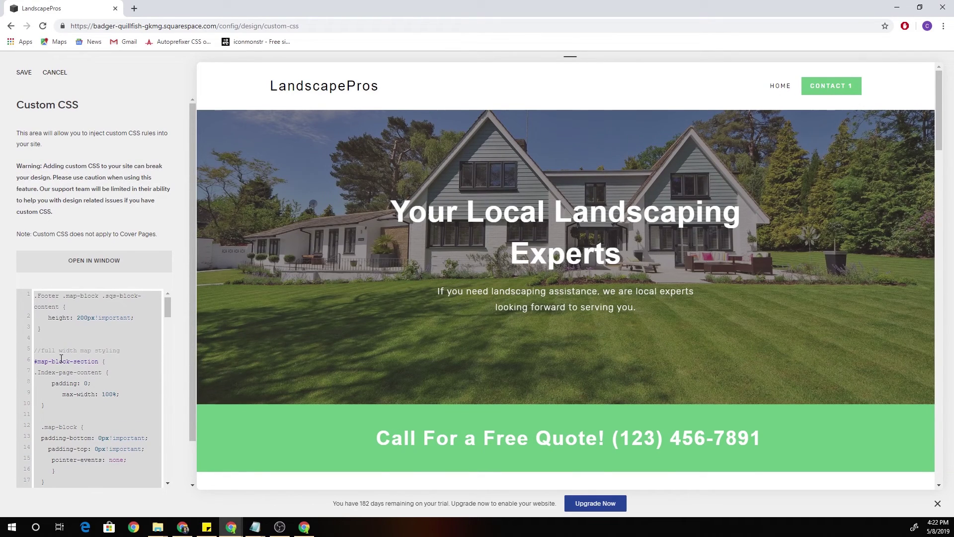
pyautogui.click(68, 376)
pyautogui.scroll(-2, 75, 362)
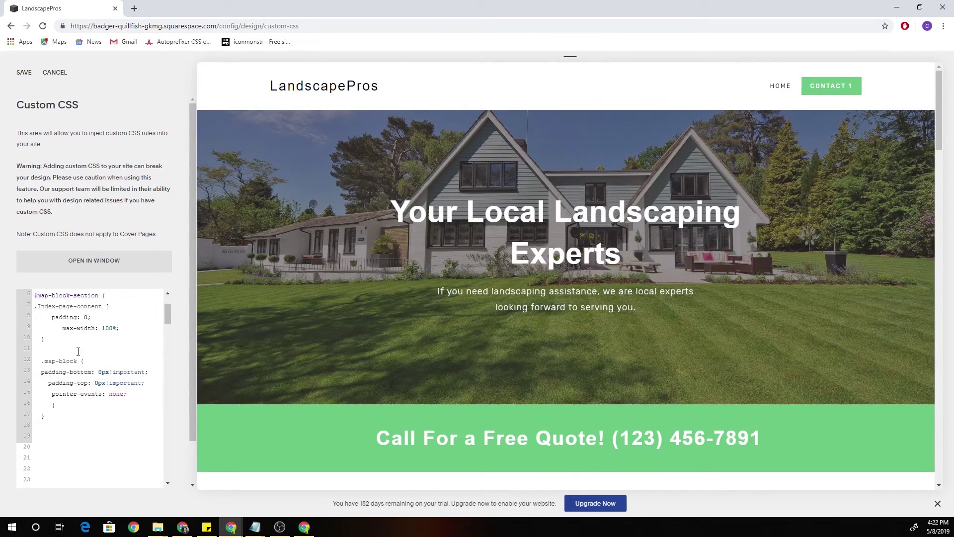
# Select all the custom CSS and re-indent it with Shift+Tab.
pyautogui.hotkey('ctrl', 'a')
pyautogui.scroll(2, 78, 356)
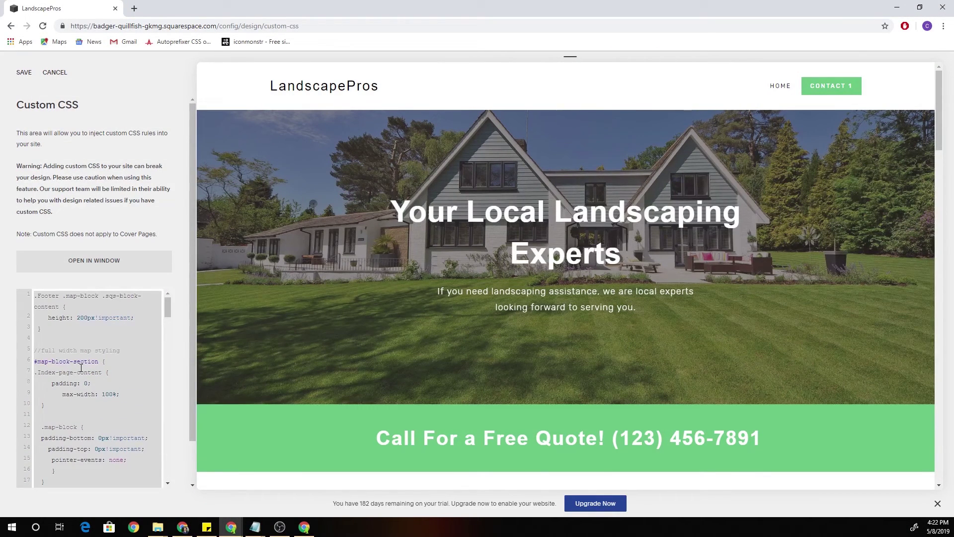
pyautogui.hotkey('shift', 'Tab')
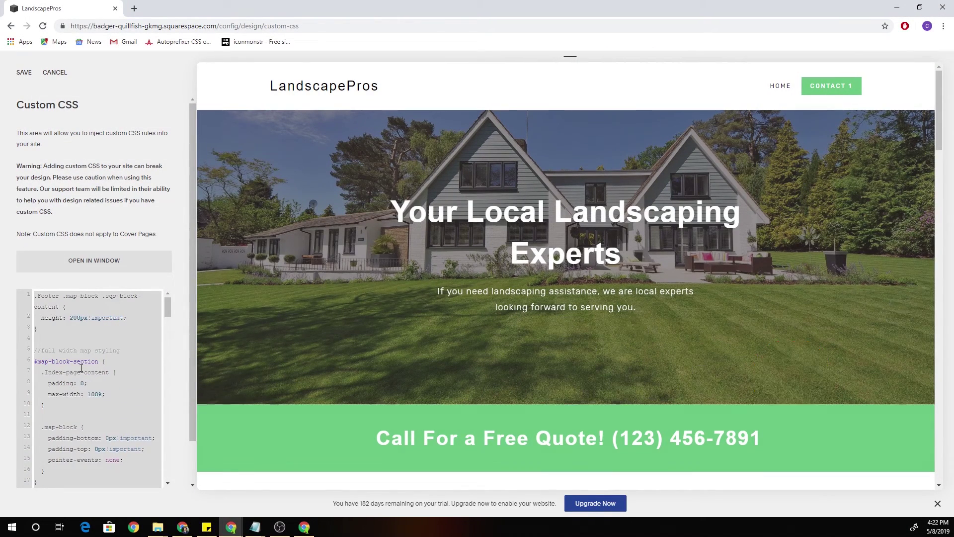
pyautogui.click(75, 332)
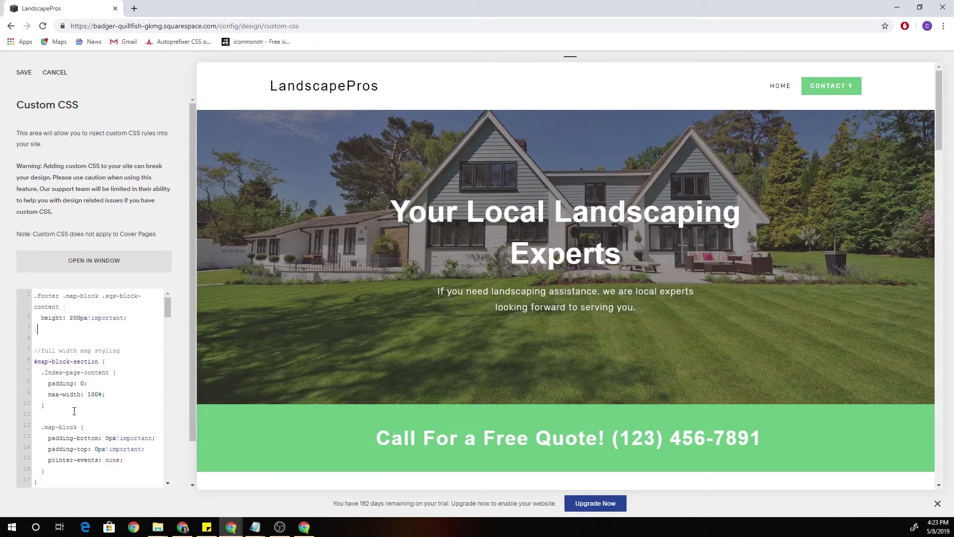
pyautogui.scroll(-2, 74, 412)
pyautogui.scroll(2, 54, 382)
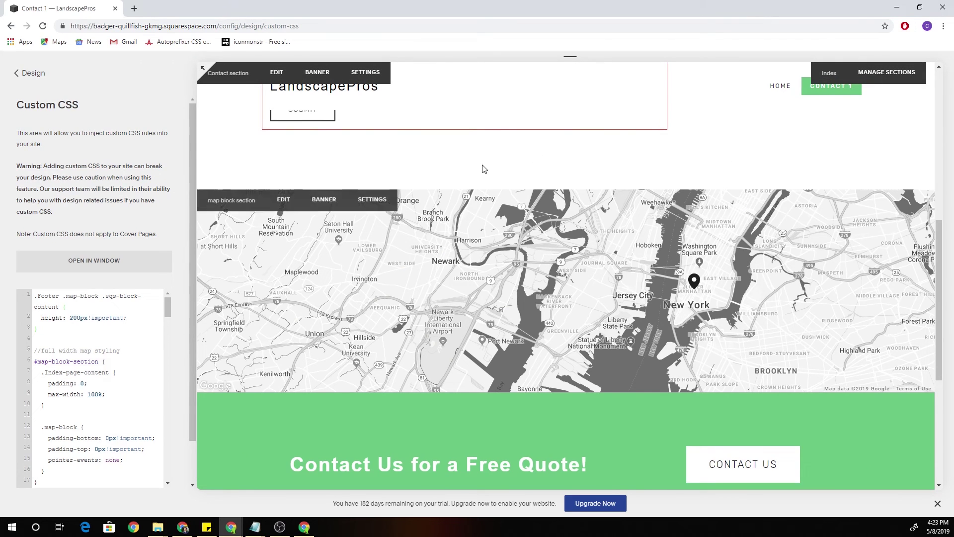
# Scroll to the Contact page's New York map block and open its section for editing.
pyautogui.scroll(-2, 472, 274)
pyautogui.scroll(8, 873, 300)
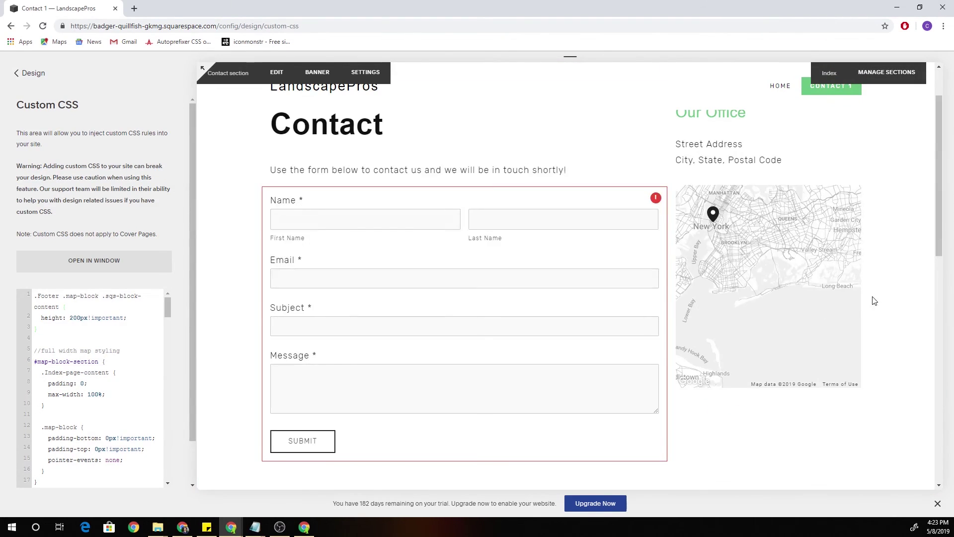
pyautogui.scroll(-3, 871, 295)
pyautogui.scroll(-2, 870, 294)
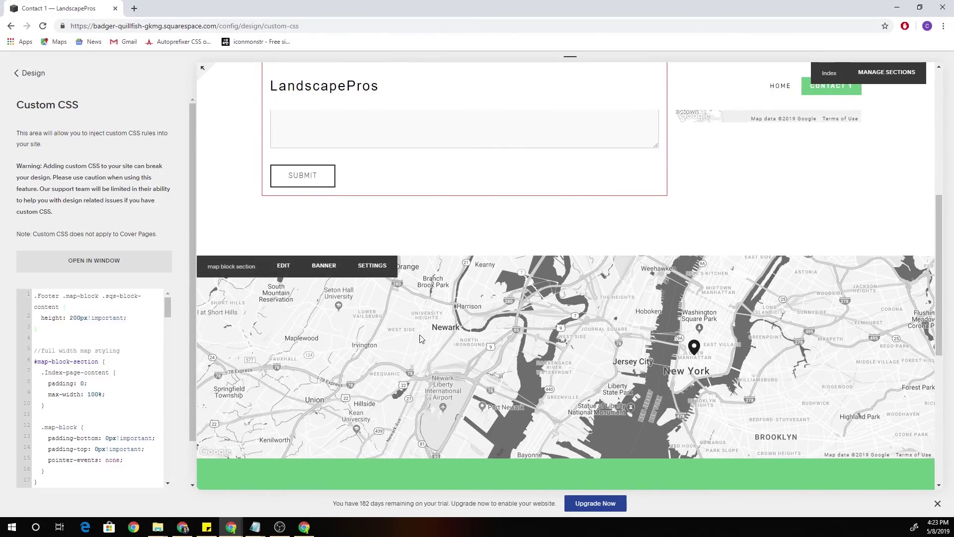
pyautogui.scroll(-1, 462, 333)
pyautogui.scroll(1, 464, 334)
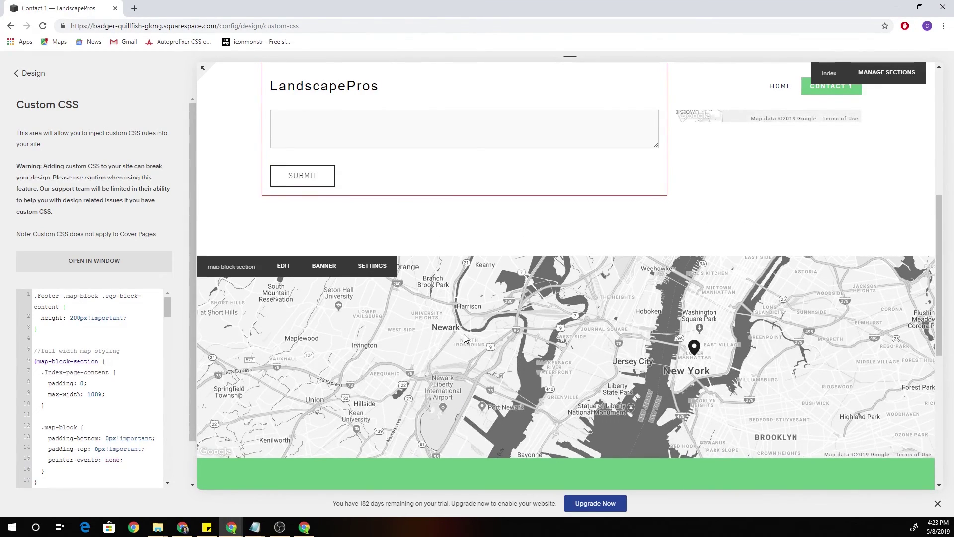
pyautogui.click(284, 269)
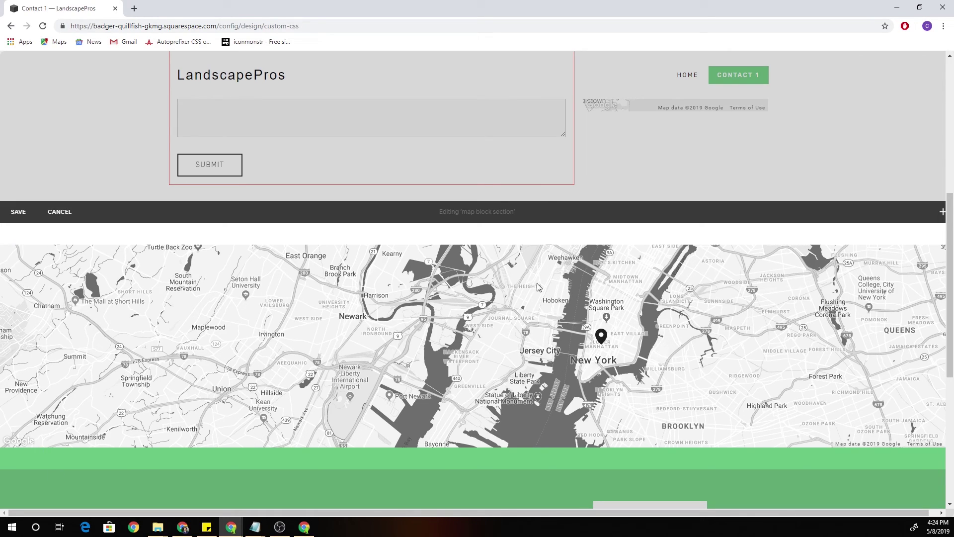
# Add a Spacer block above the map, delete it, and discard the section edits.
pyautogui.click(940, 214)
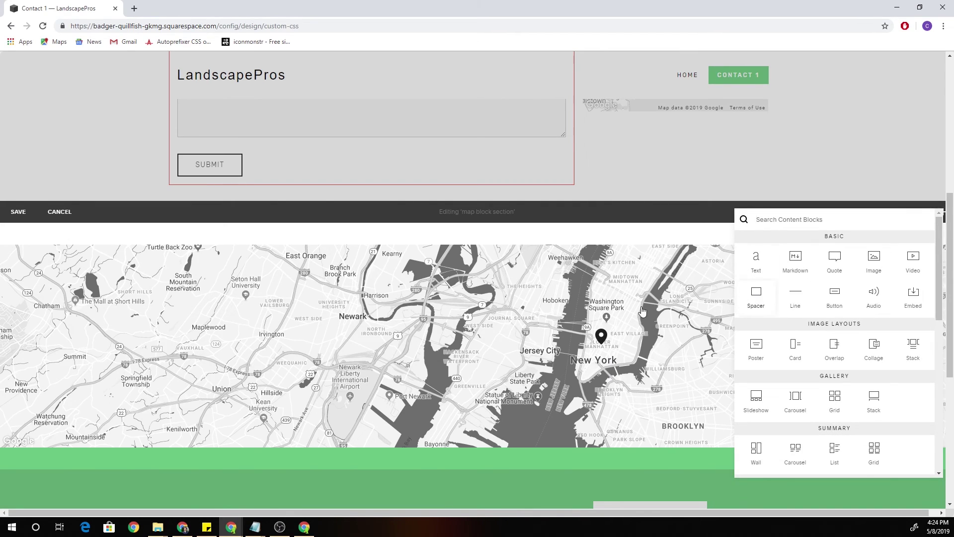
pyautogui.moveTo(3, 292); pyautogui.dragTo(254, 258)
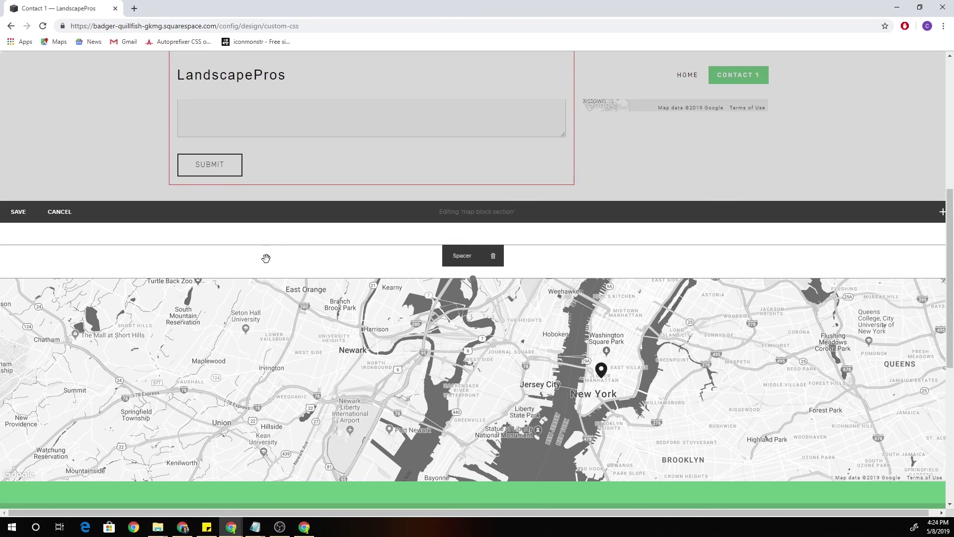
pyautogui.click(495, 256)
pyautogui.click(538, 283)
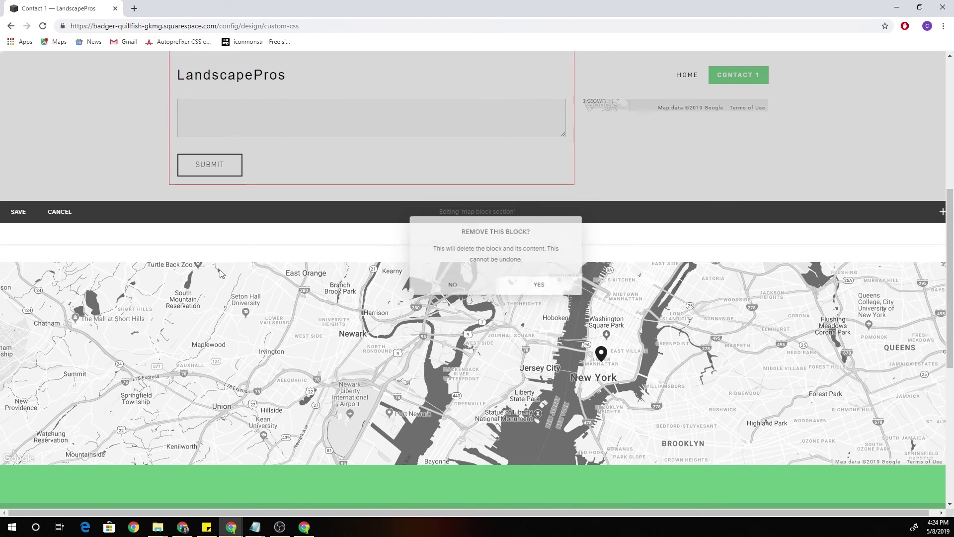
pyautogui.click(62, 219)
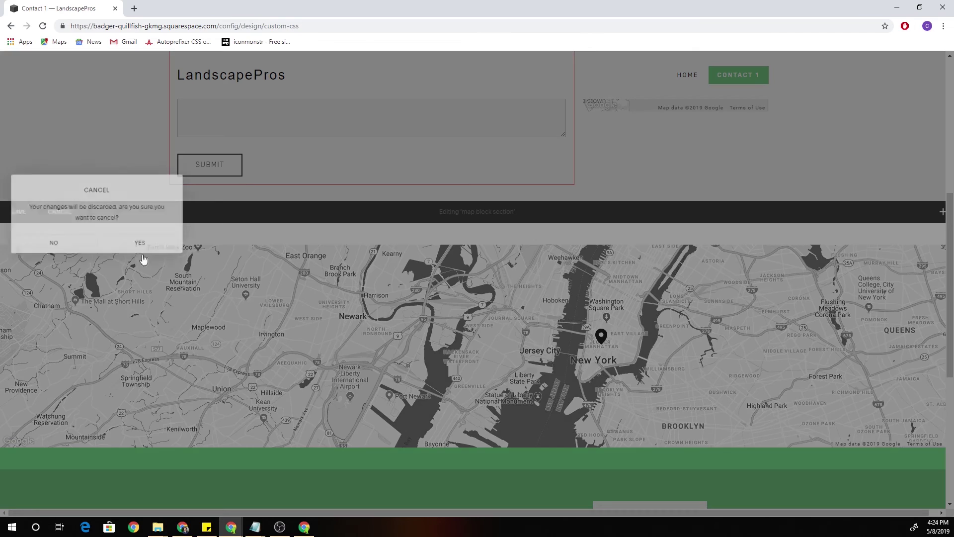
pyautogui.click(140, 244)
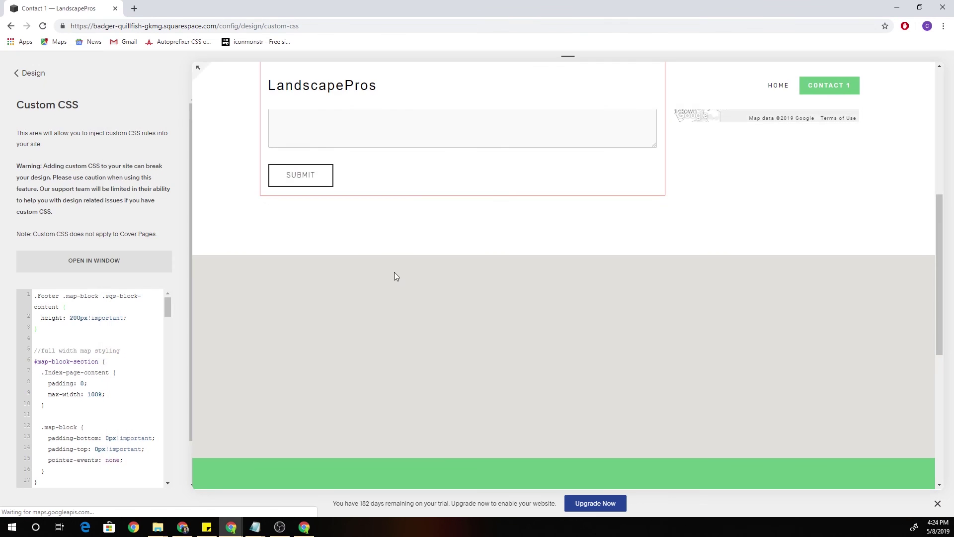
# Inspect the map in developer tools and read the body tag's classes.
pyautogui.scroll(-2, 750, 314)
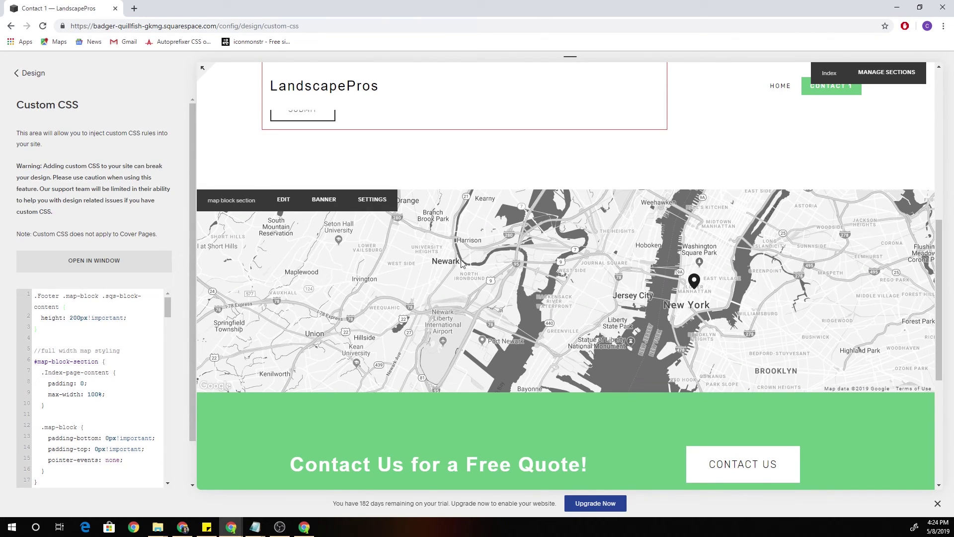
pyautogui.scroll(2, 338, 318)
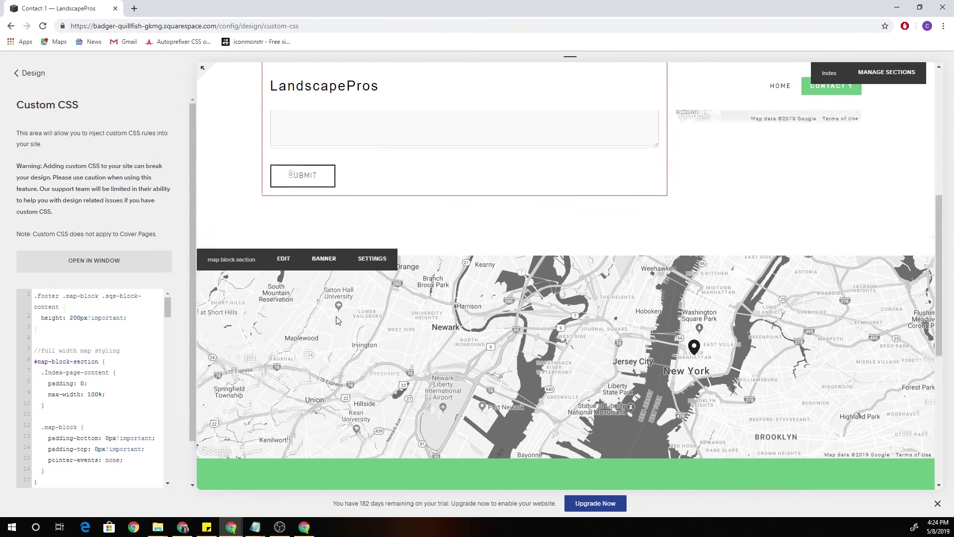
pyautogui.rightClick(232, 230)
pyautogui.click(271, 380)
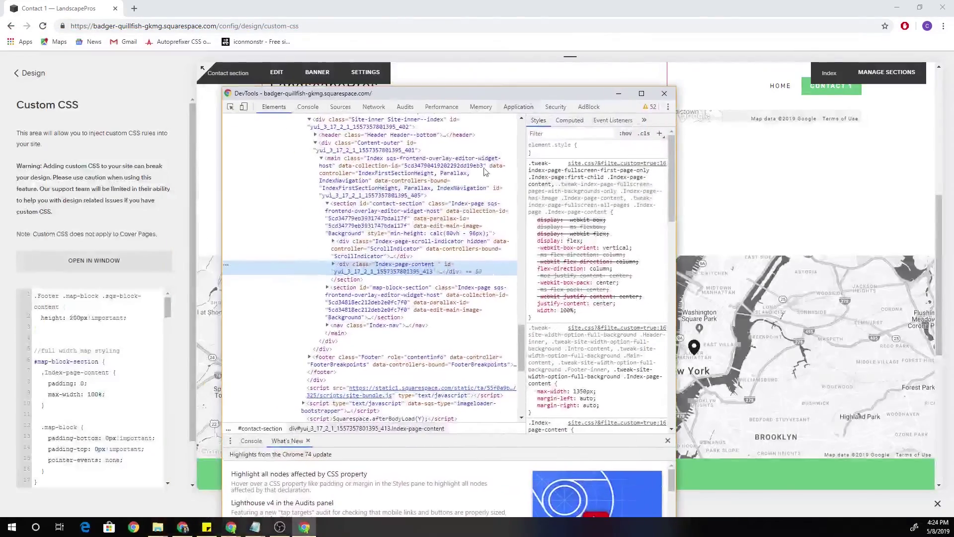
pyautogui.scroll(10, 392, 204)
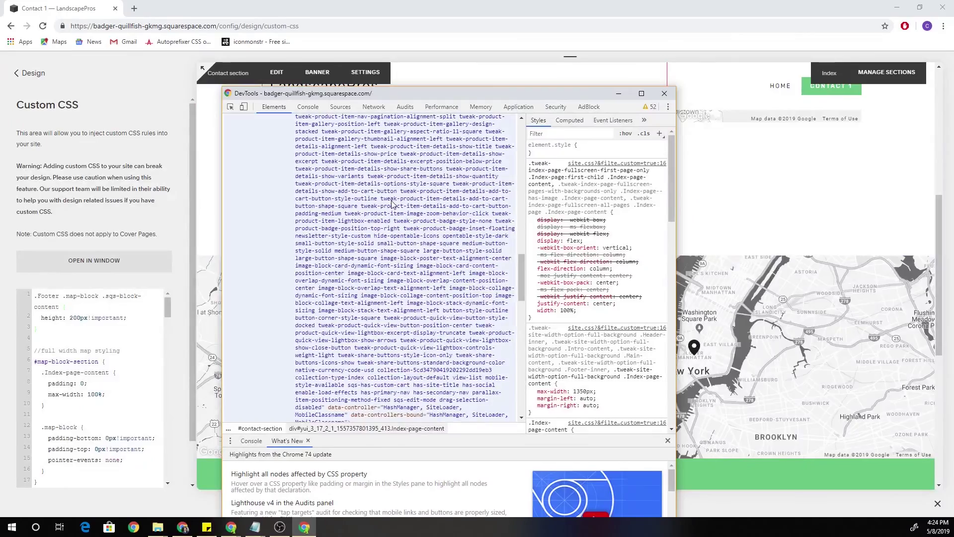
pyautogui.click(393, 204)
pyautogui.scroll(6, 400, 214)
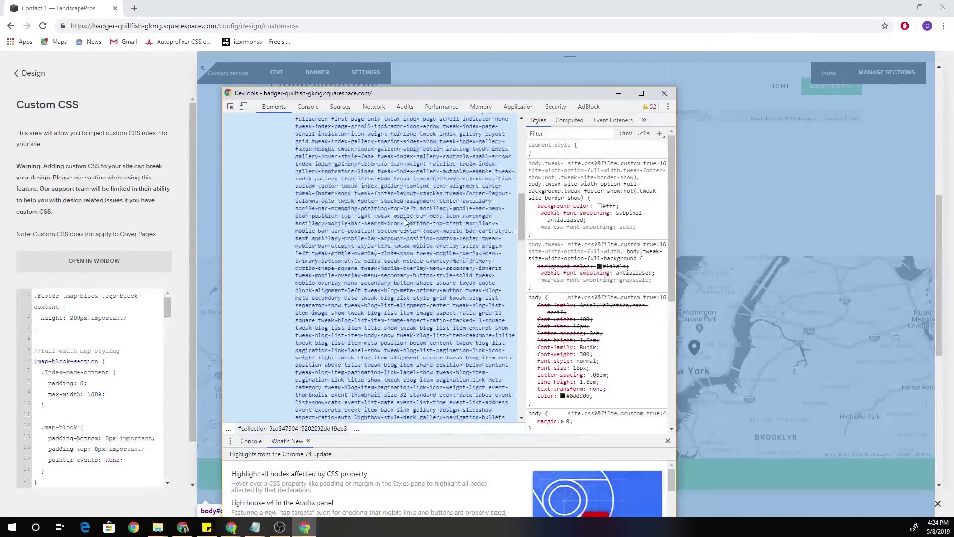
pyautogui.scroll(5, 405, 221)
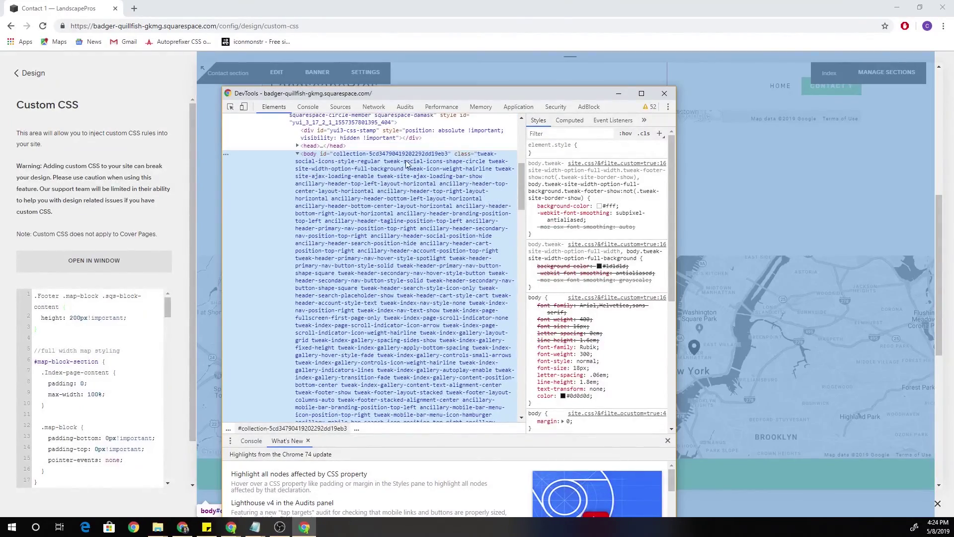
pyautogui.scroll(-10, 370, 243)
pyautogui.scroll(-3, 390, 223)
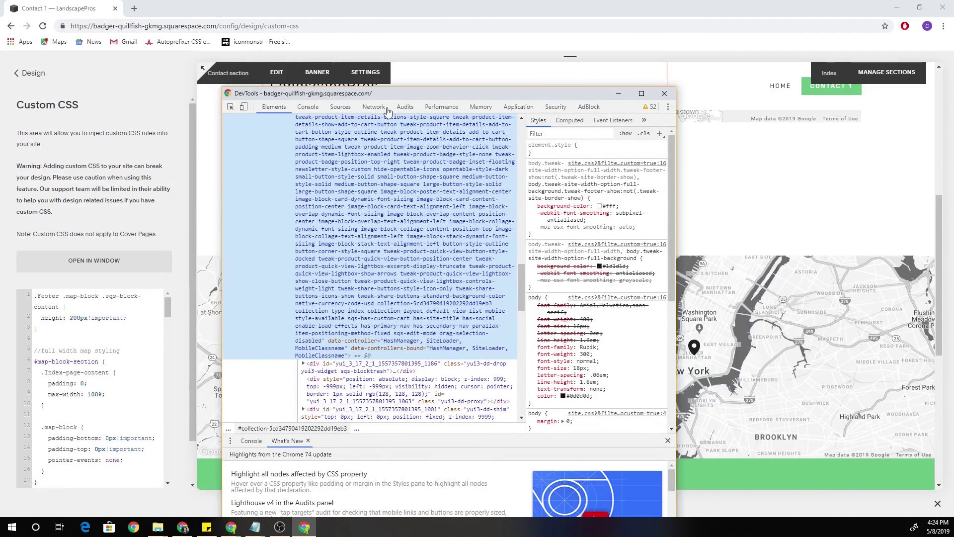
# Close DevTools and add a blank line at CSS line 4, above the full-width map styling.
pyautogui.click(472, 20)
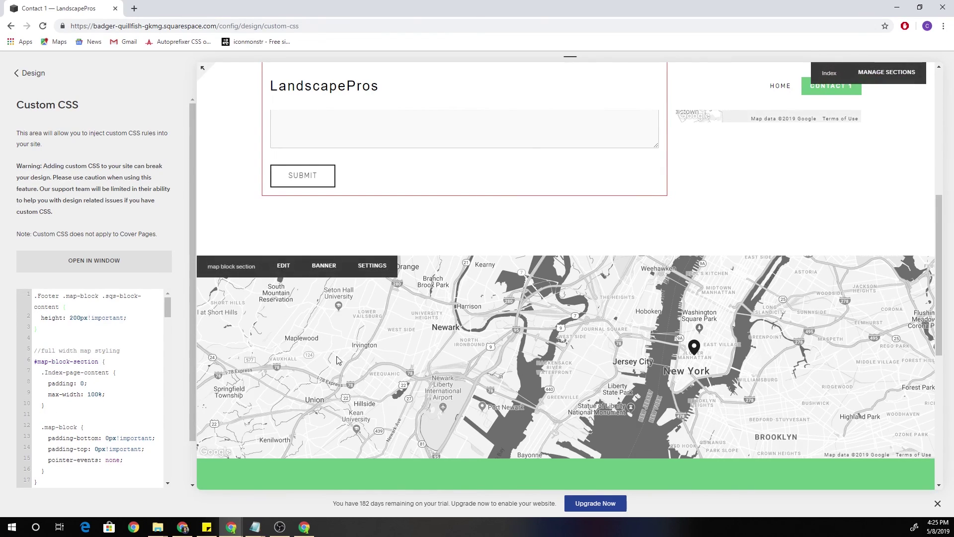
pyautogui.click(57, 343)
pyautogui.press('Return')
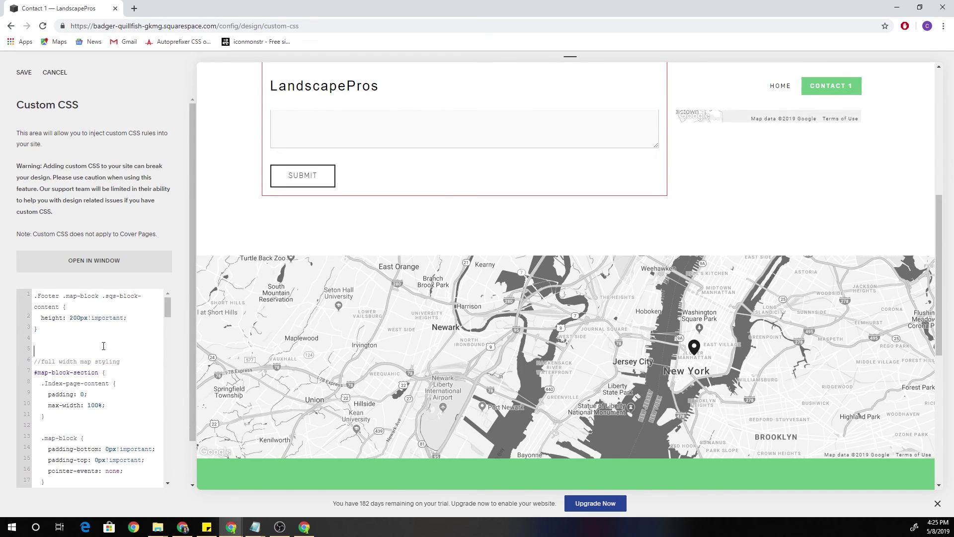
# Type 'body:not(.sqs-edit-mode) {' above the map styling and place the closing brace at line 19.
pyautogui.write('body')
pyautogui.press('BackSpace')
pyautogui.write('.sqs')
pyautogui.write('{')
pyautogui.scroll(-2, 89, 393)
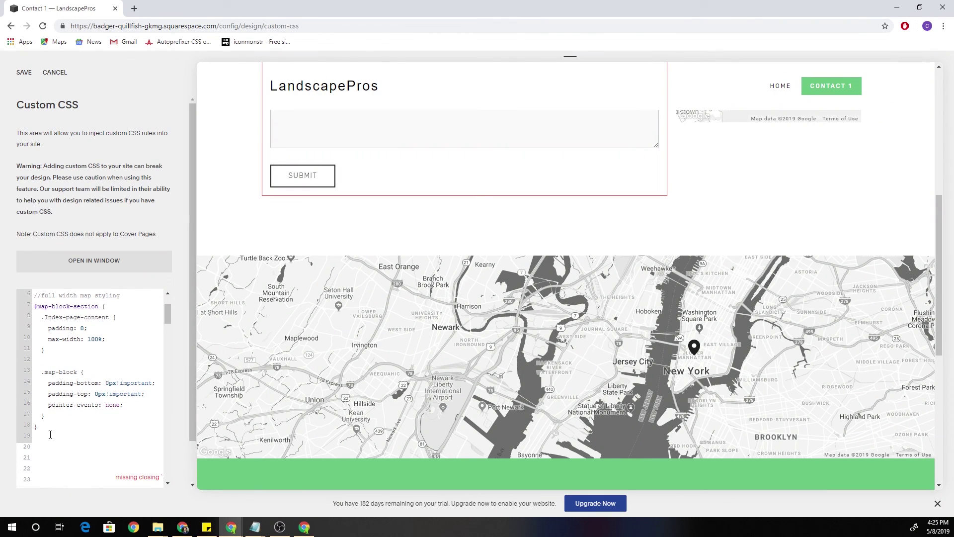
pyautogui.click(51, 435)
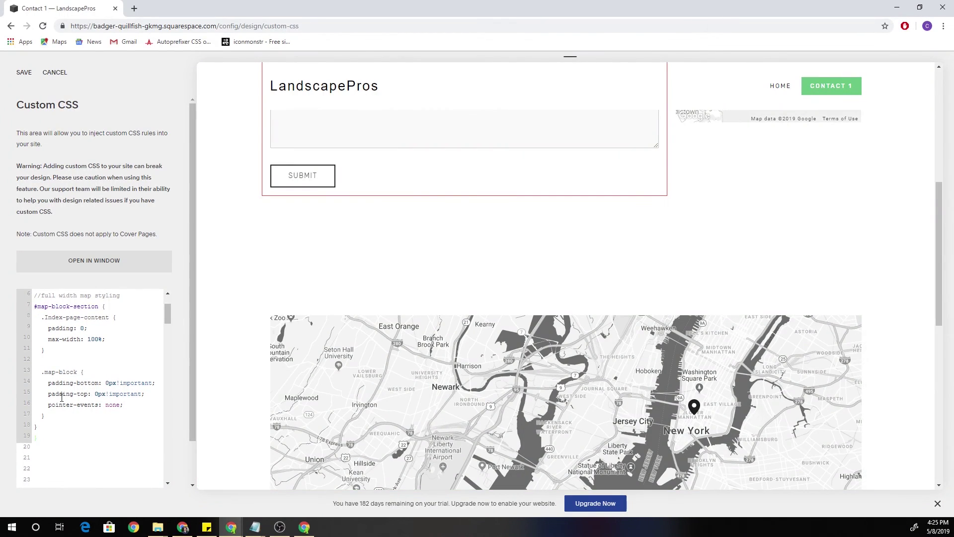
pyautogui.scroll(2, 69, 395)
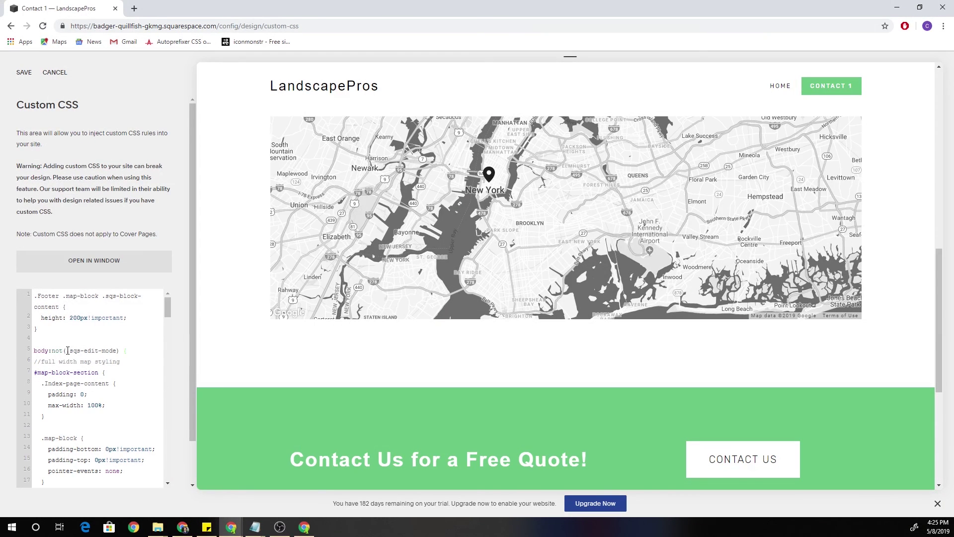
# Save the Custom CSS, confirm the map stays boxed in the editor, and expand the preview to full width.
pyautogui.click(24, 72)
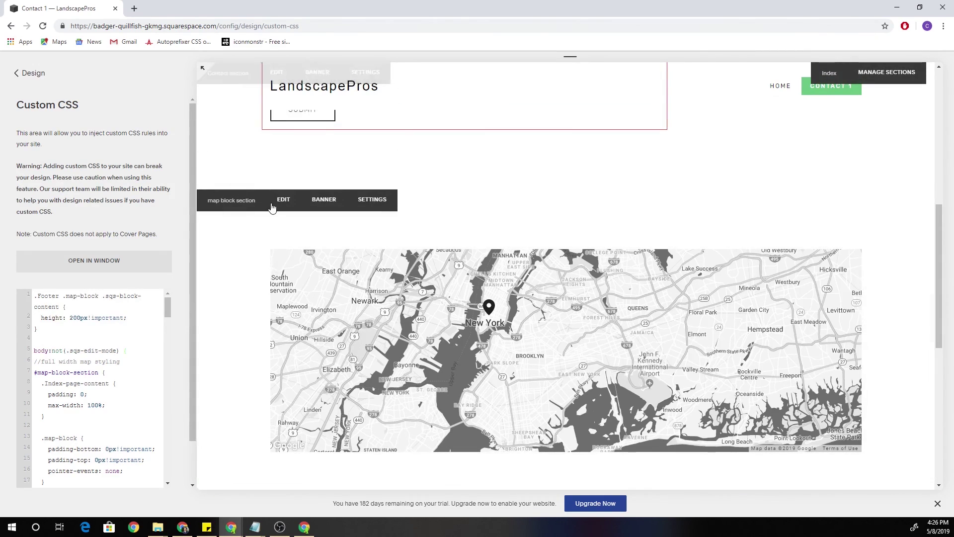
pyautogui.press('Escape')
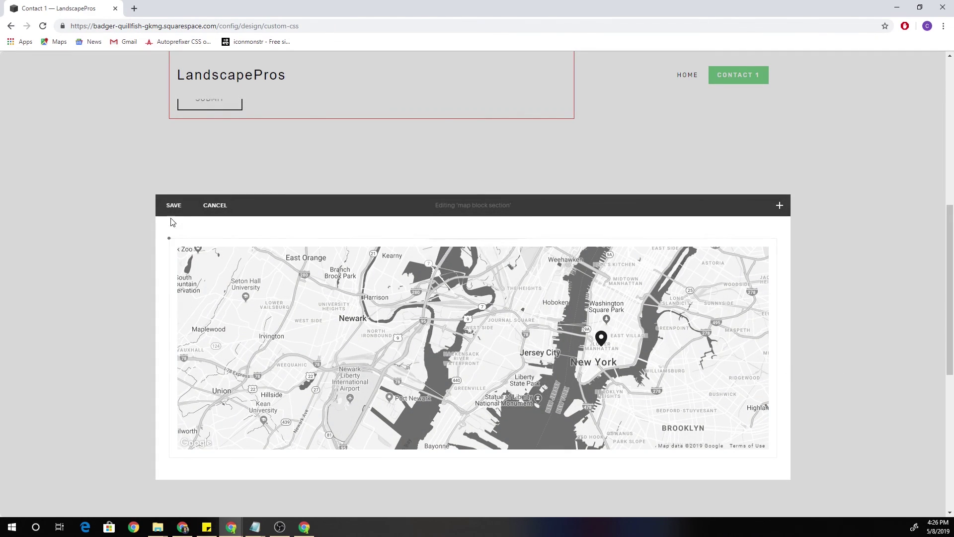
pyautogui.click(173, 205)
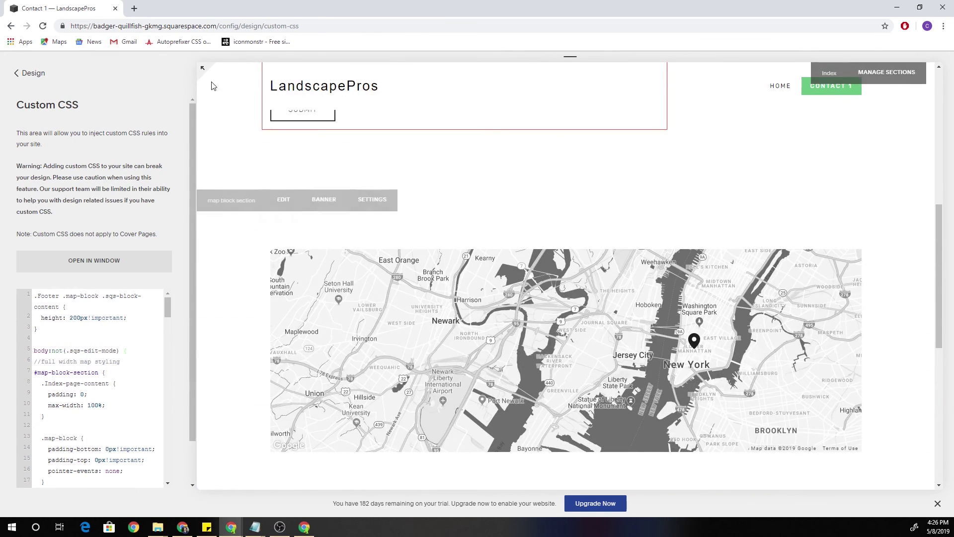
pyautogui.click(202, 68)
# View the Contact page preview full width to confirm the map spans edge to edge.
pyautogui.click(202, 68)
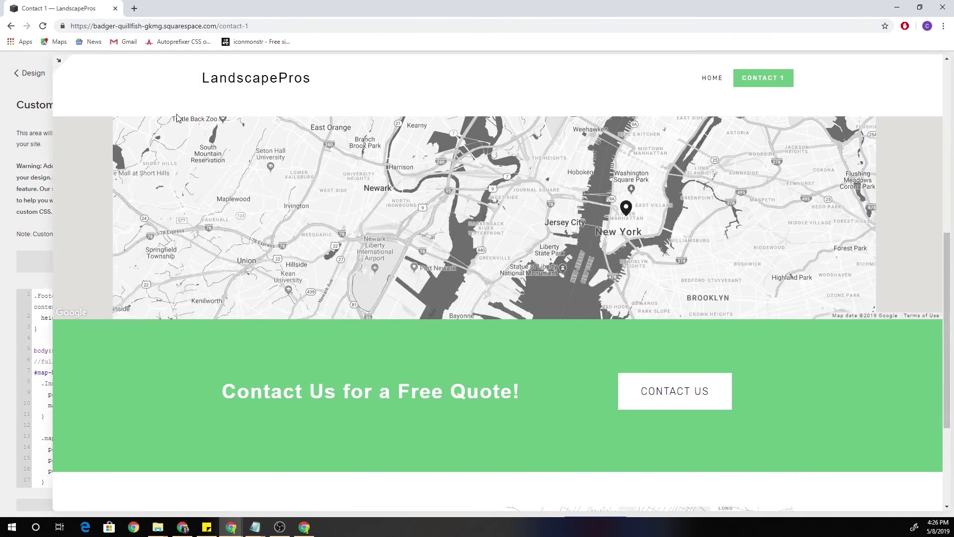
pyautogui.scroll(1, 314, 416)
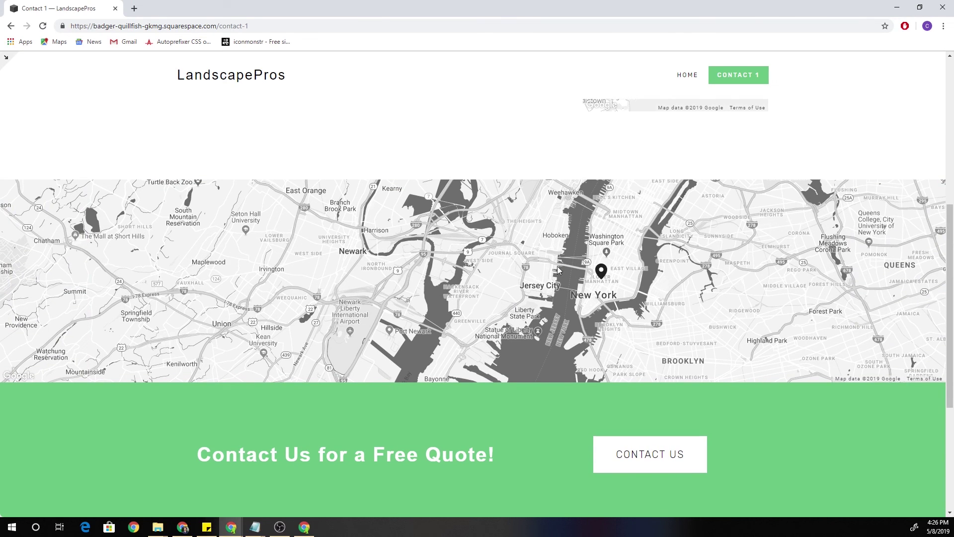
pyautogui.scroll(-2, 558, 270)
pyautogui.scroll(2, 450, 302)
# Return to the Custom CSS panel and scroll the Contact page preview to the map.
pyautogui.click(6, 57)
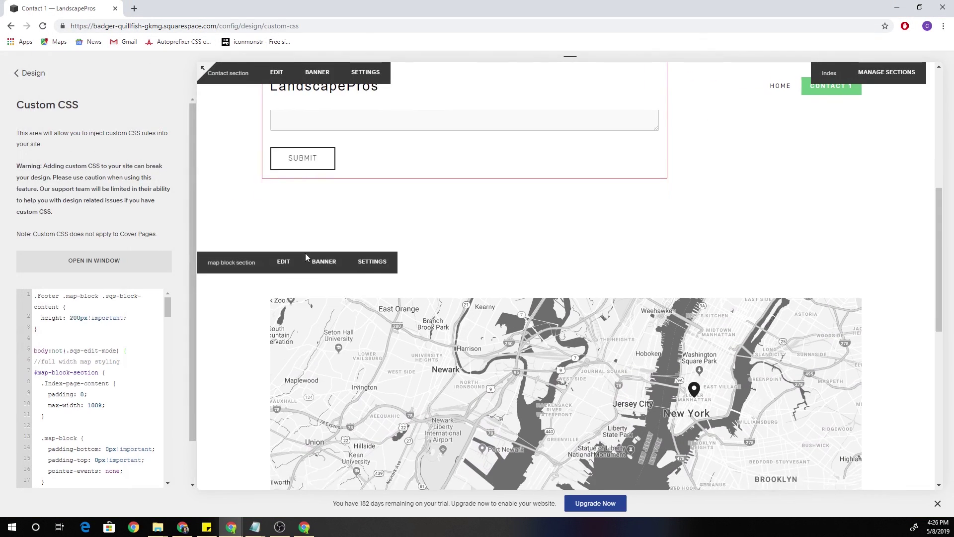
pyautogui.scroll(-4, 306, 257)
pyautogui.scroll(-1, 124, 378)
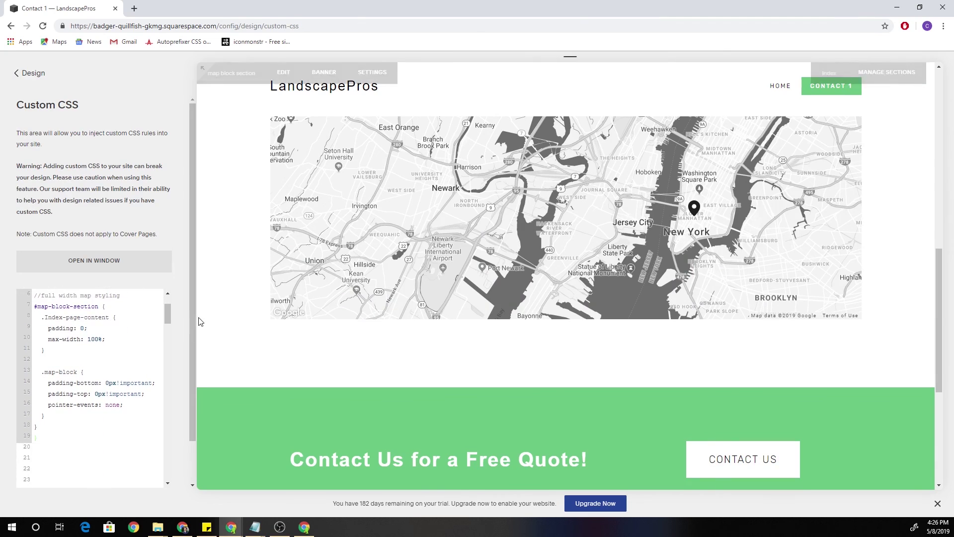
pyautogui.scroll(2, 134, 369)
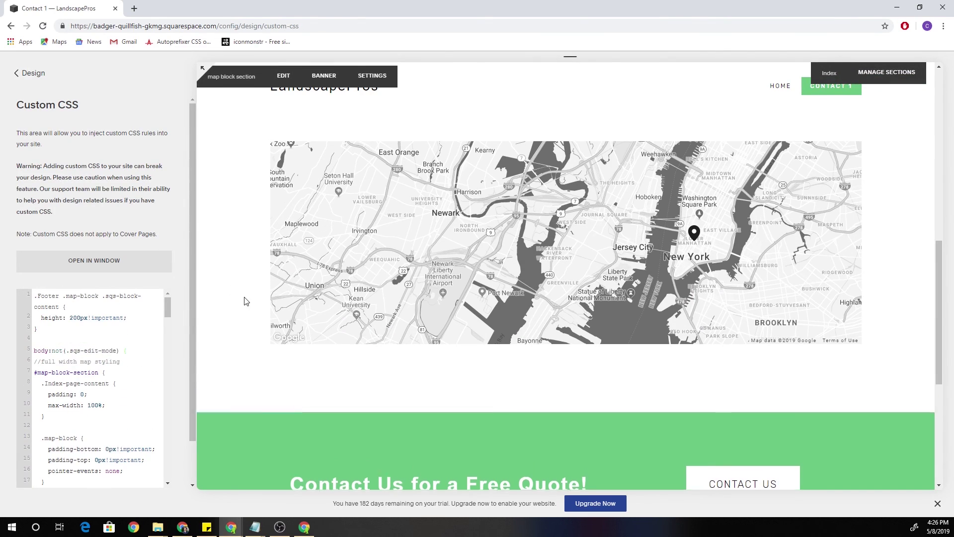
pyautogui.scroll(1, 238, 298)
pyautogui.scroll(1, 256, 283)
pyautogui.scroll(-1, 251, 303)
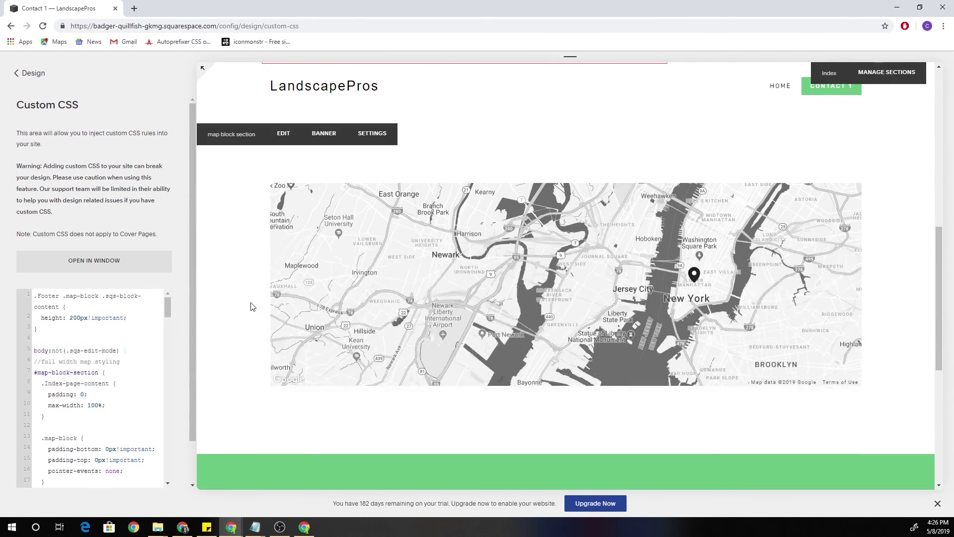
# Recheck the full-width map, then go back to the Custom CSS beside the boxed preview.
pyautogui.click(202, 68)
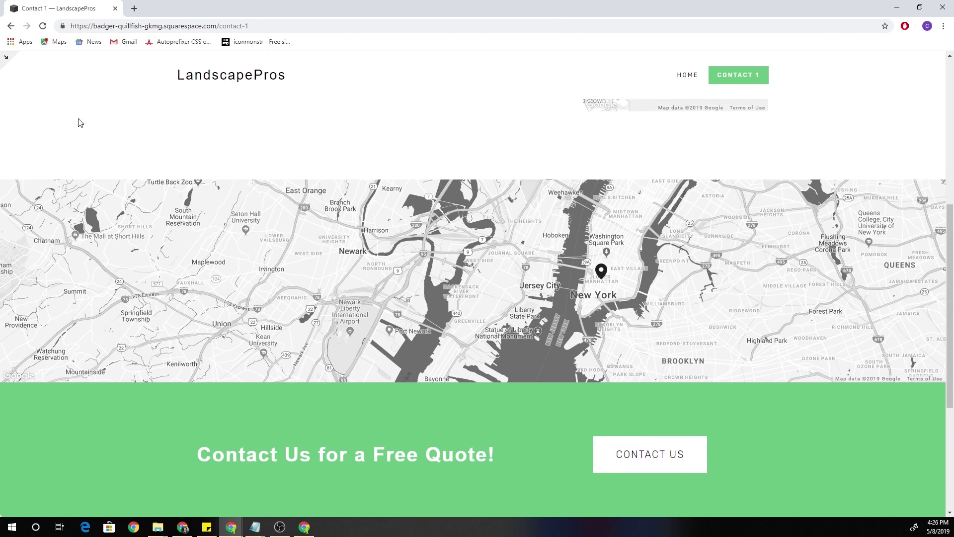
pyautogui.click(7, 57)
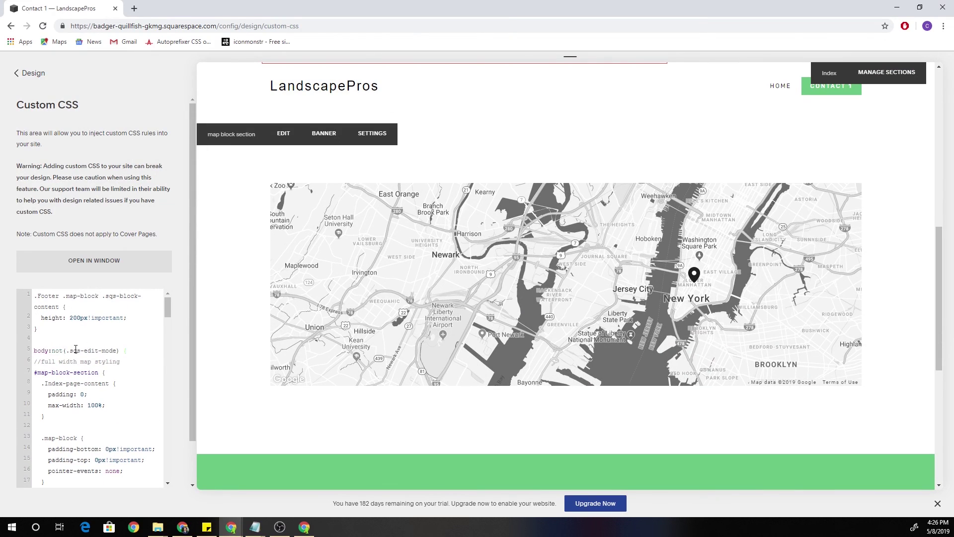
pyautogui.scroll(-2, 98, 414)
pyautogui.scroll(2, 97, 405)
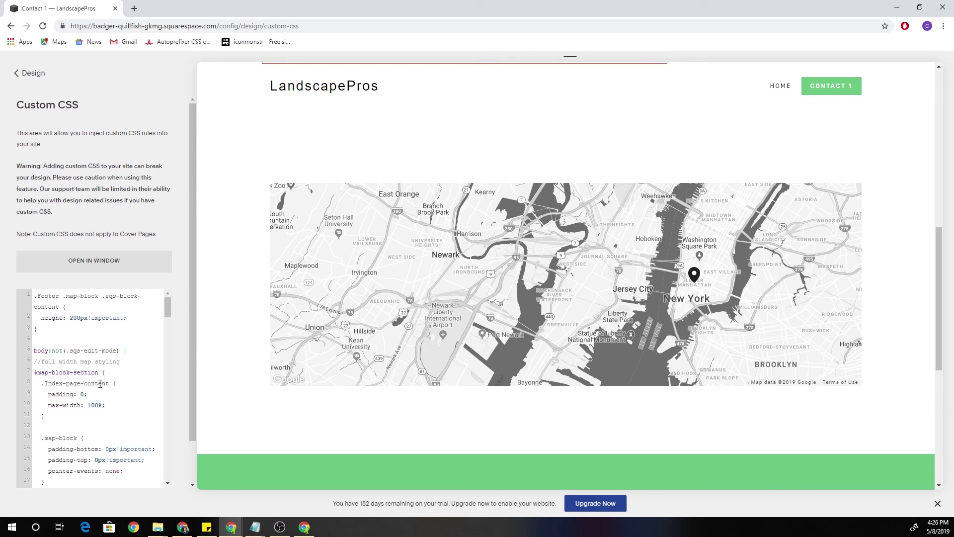
pyautogui.scroll(-2, 99, 384)
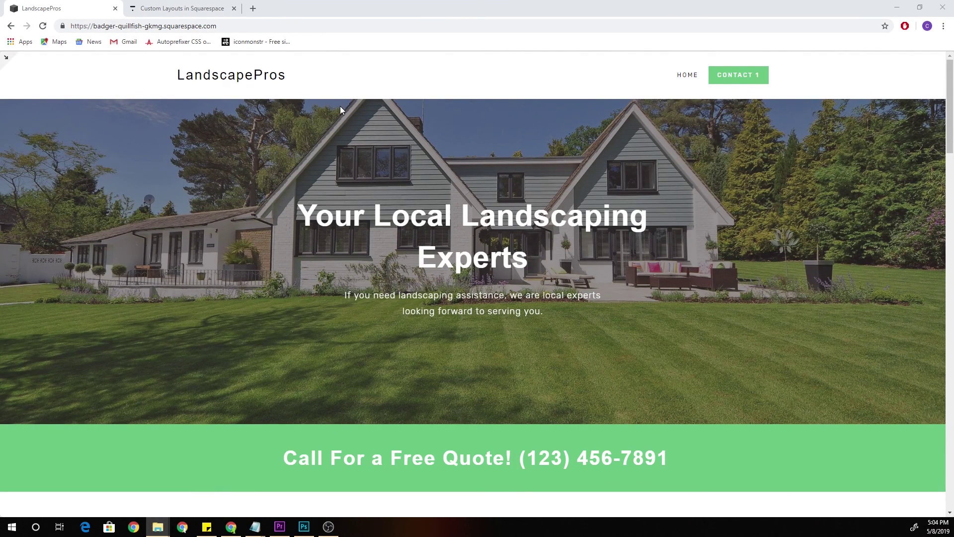
# Scroll the LandscapePros homepage down to Recent Projects and back, then switch to the Custom Layouts course tab.
pyautogui.click(231, 234)
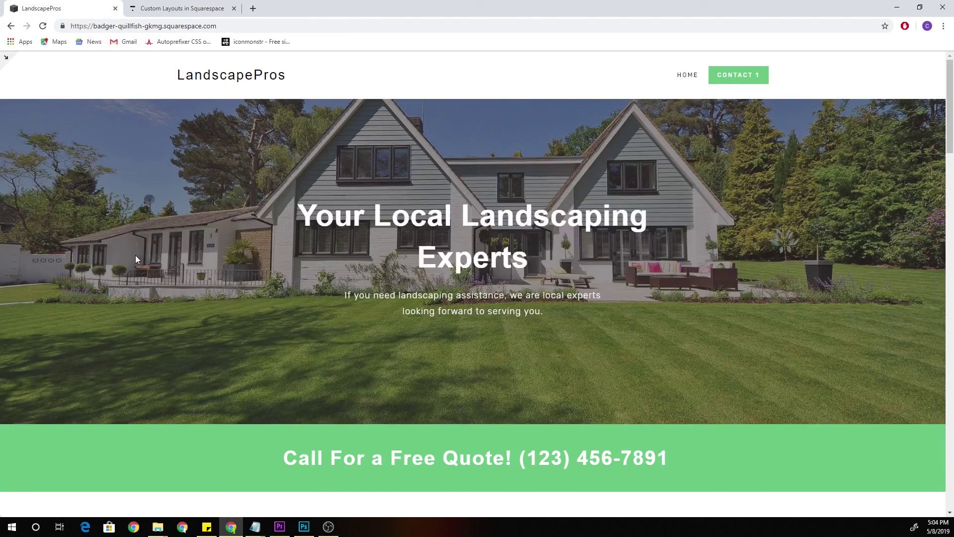
pyautogui.scroll(-3, 151, 255)
pyautogui.scroll(-10, 152, 255)
pyautogui.scroll(-9, 152, 255)
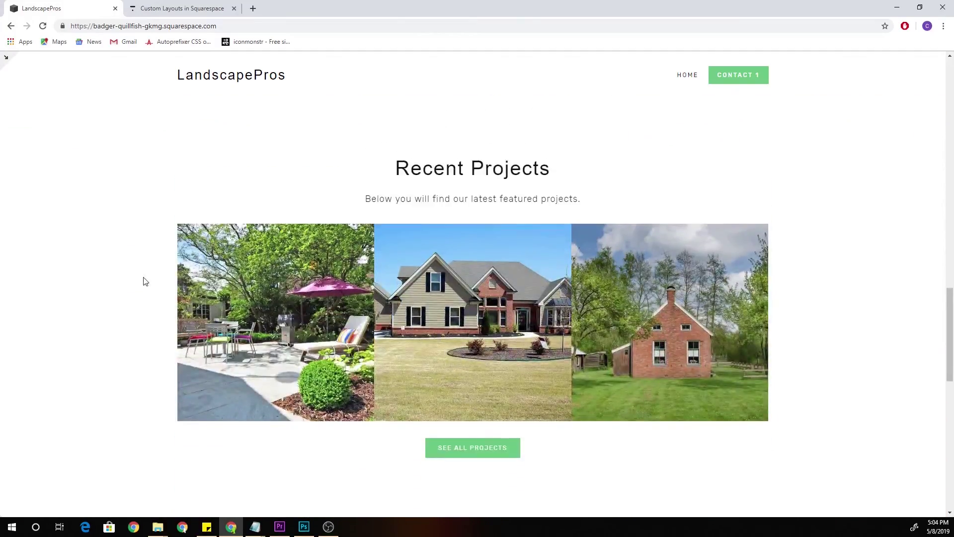
pyautogui.scroll(20, 144, 278)
pyautogui.click(154, 8)
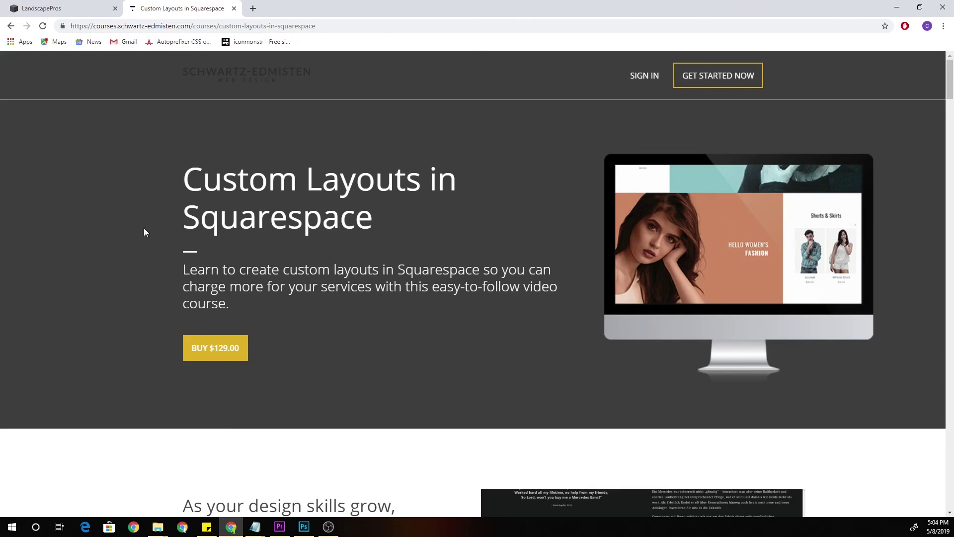
# Scroll down through the Custom Layouts in Squarespace course sales page and partway back up.
pyautogui.scroll(-8, 179, 236)
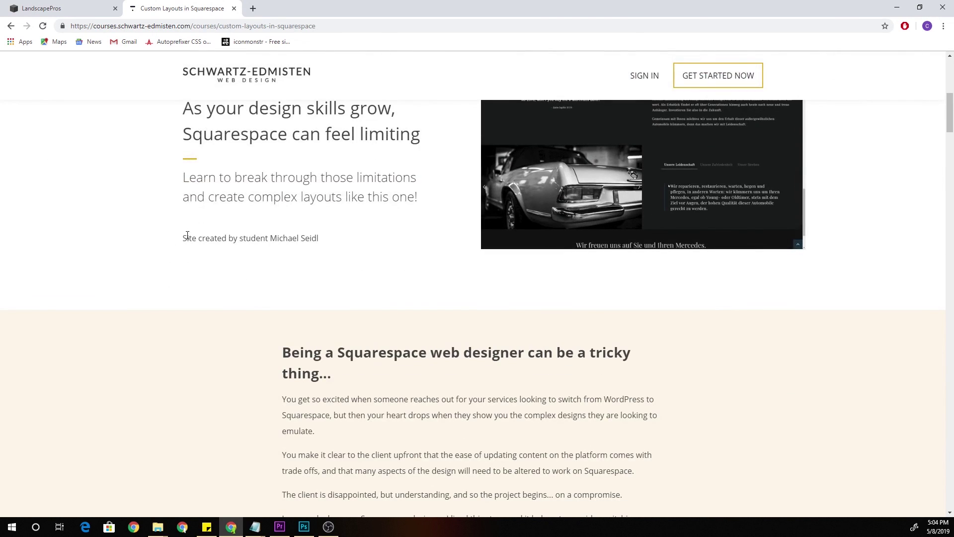
pyautogui.scroll(-5, 188, 235)
pyautogui.scroll(-14, 189, 239)
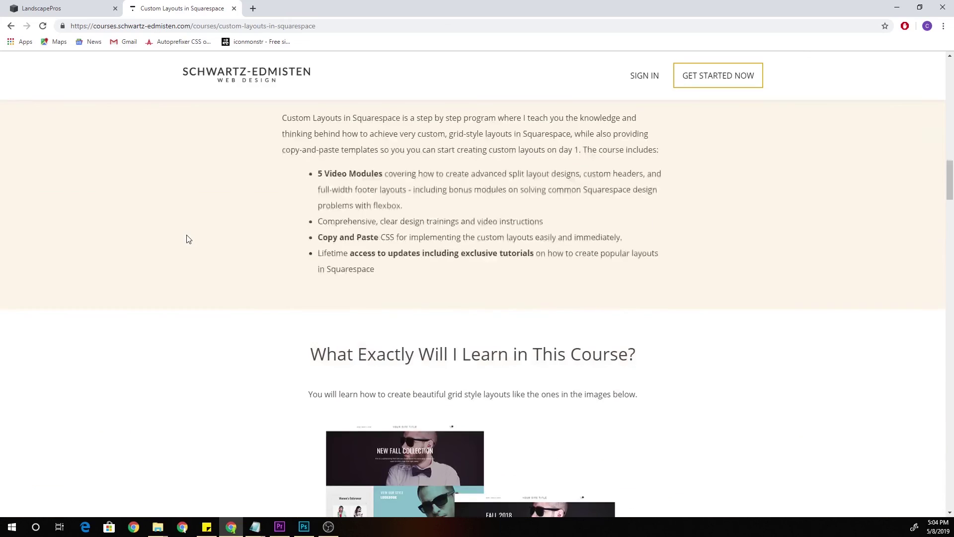
pyautogui.scroll(-10, 203, 266)
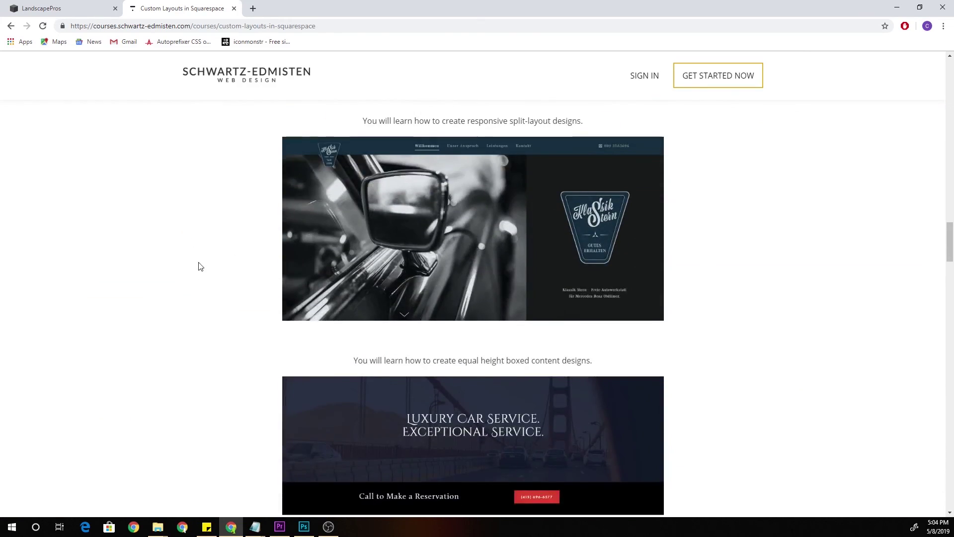
pyautogui.scroll(-6, 222, 289)
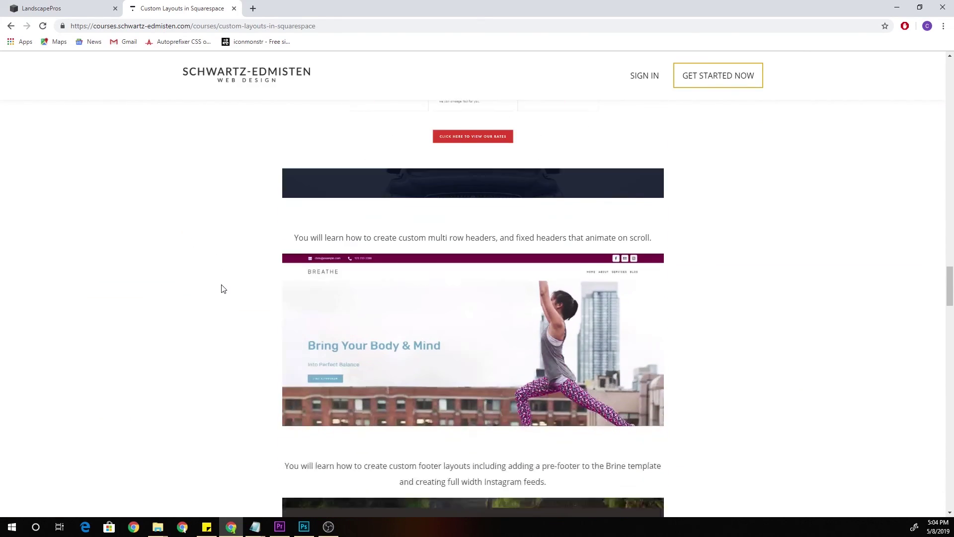
pyautogui.scroll(-3, 234, 288)
pyautogui.scroll(-5, 234, 281)
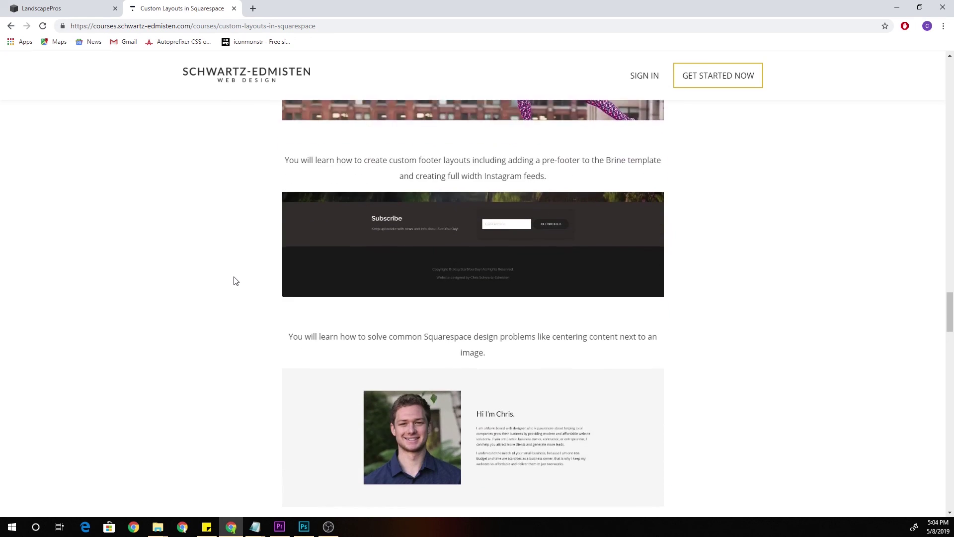
pyautogui.scroll(12, 190, 315)
pyautogui.scroll(20, 198, 309)
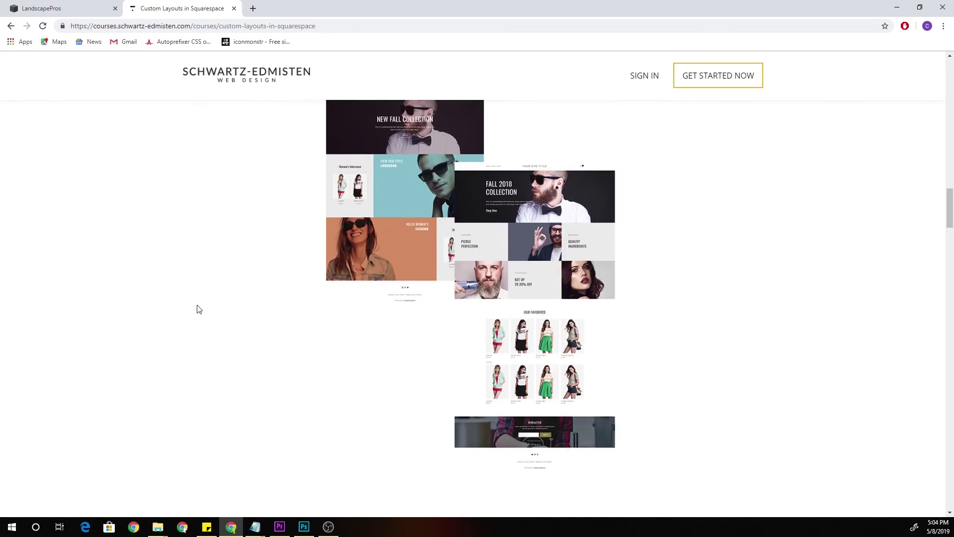
pyautogui.scroll(5, 199, 313)
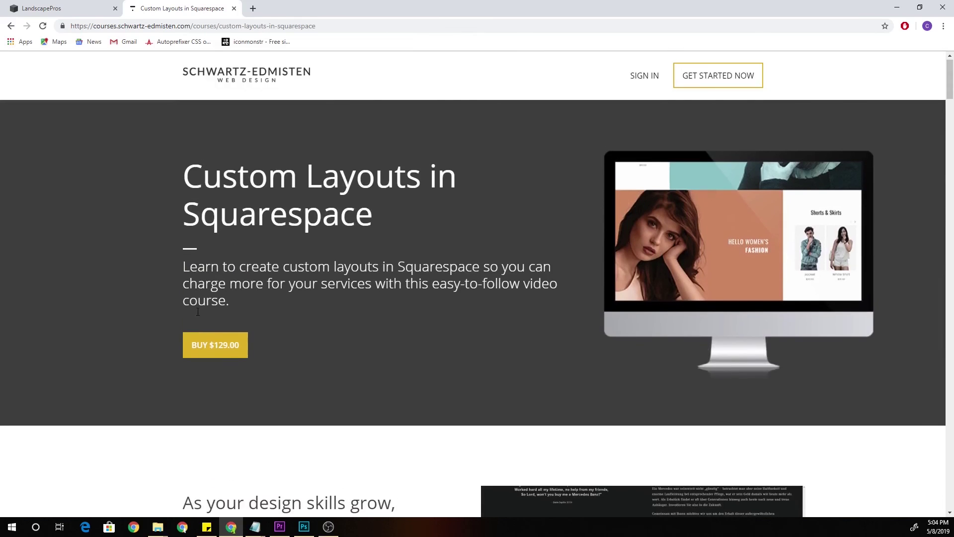
# Review the course page once more, then return to the LandscapePros homepage tab.
pyautogui.scroll(-14, 195, 190)
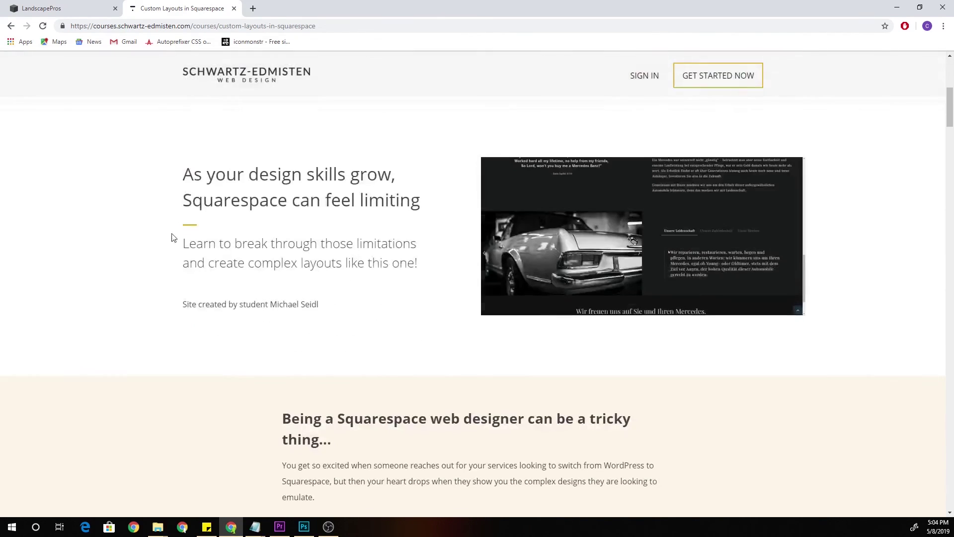
pyautogui.scroll(-13, 213, 239)
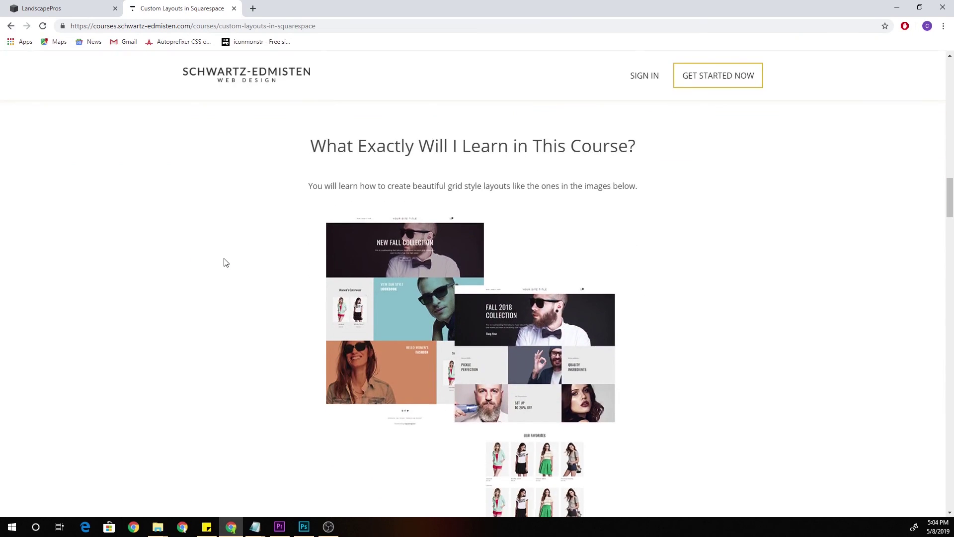
pyautogui.scroll(-5, 225, 262)
pyautogui.scroll(-4, 249, 252)
pyautogui.scroll(15, 232, 275)
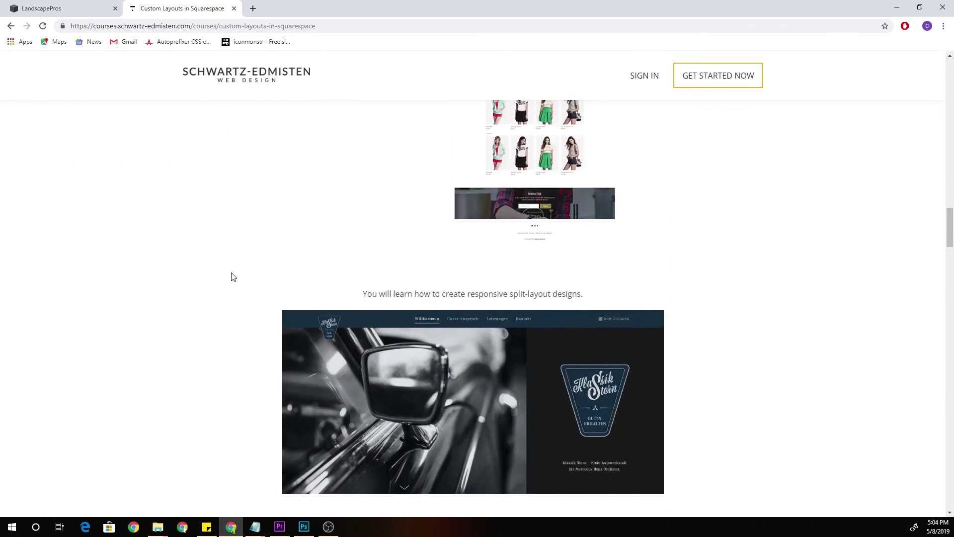
pyautogui.scroll(6, 231, 274)
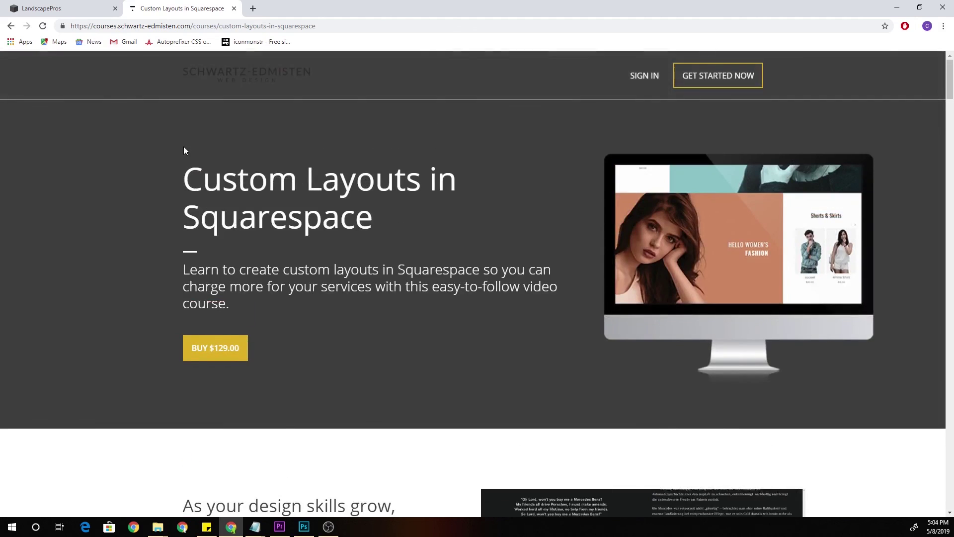
pyautogui.click(96, 6)
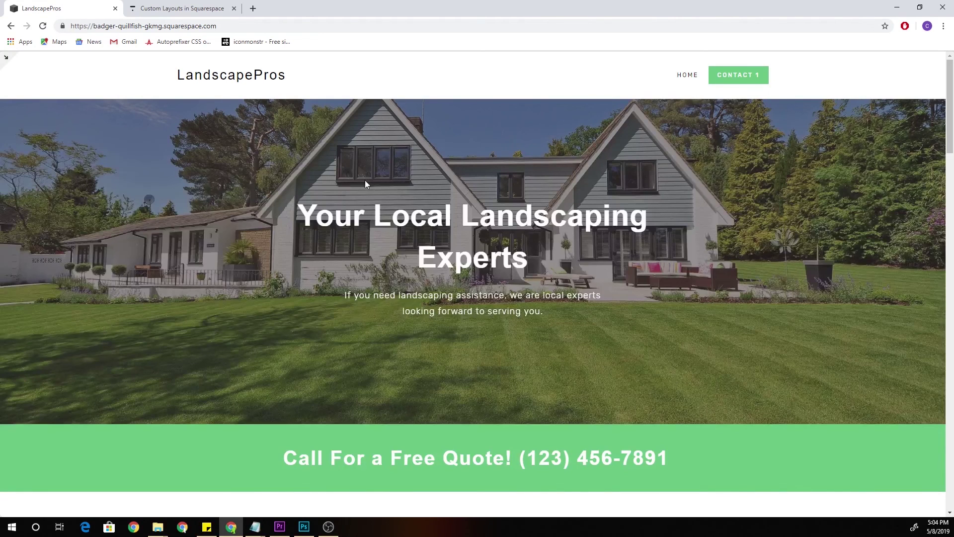